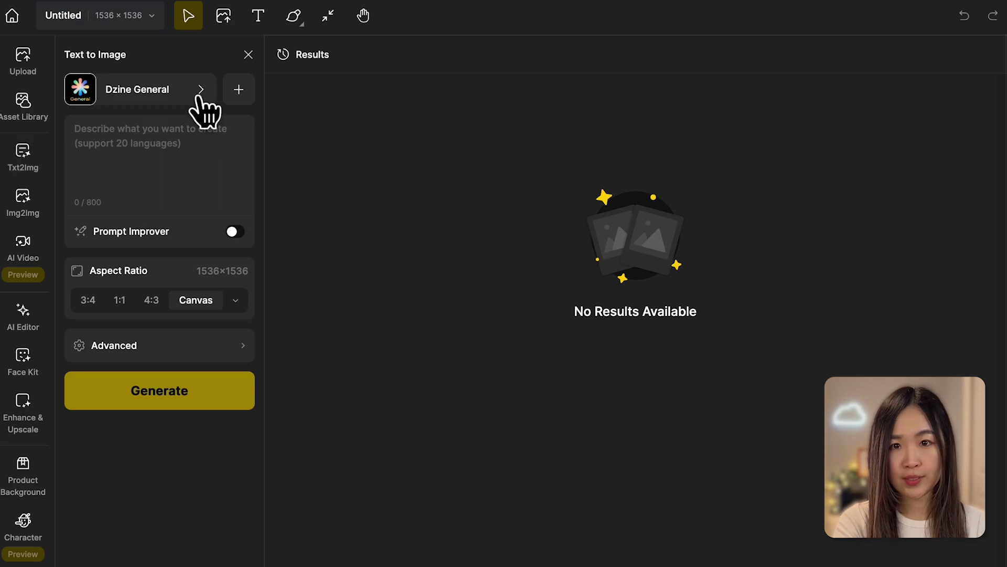
# Choose the Dzine Realistic v2 style and enter the prompt "a stunning top-down view of a beautiful woman lies amidst a tapestry of intricate flowers"
pyautogui.click(180, 90)
pyautogui.click(516, 351)
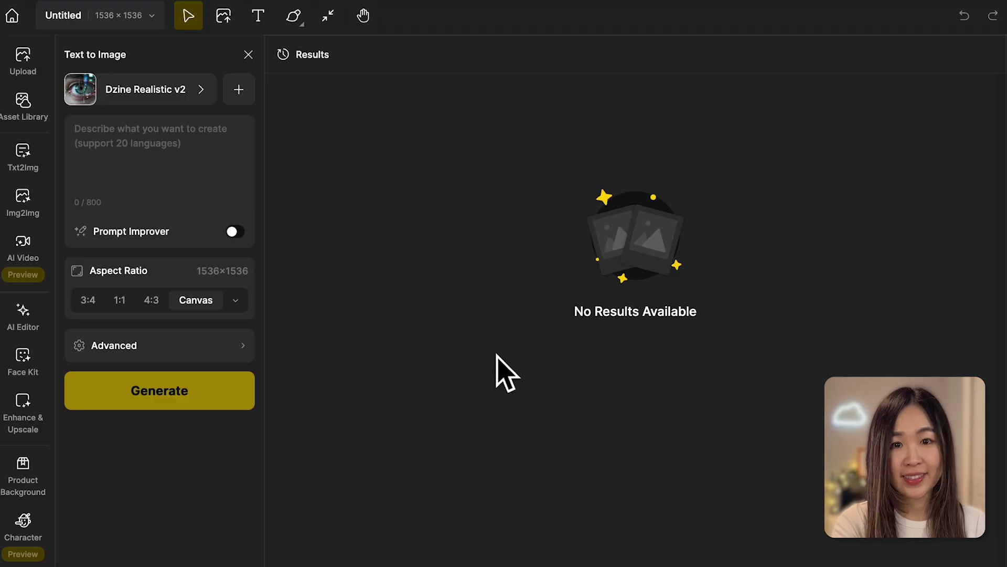
pyautogui.click(178, 180)
pyautogui.write('a stunning top-down view of a beautiful woman lies amidst a tapestry of intricate flowers')
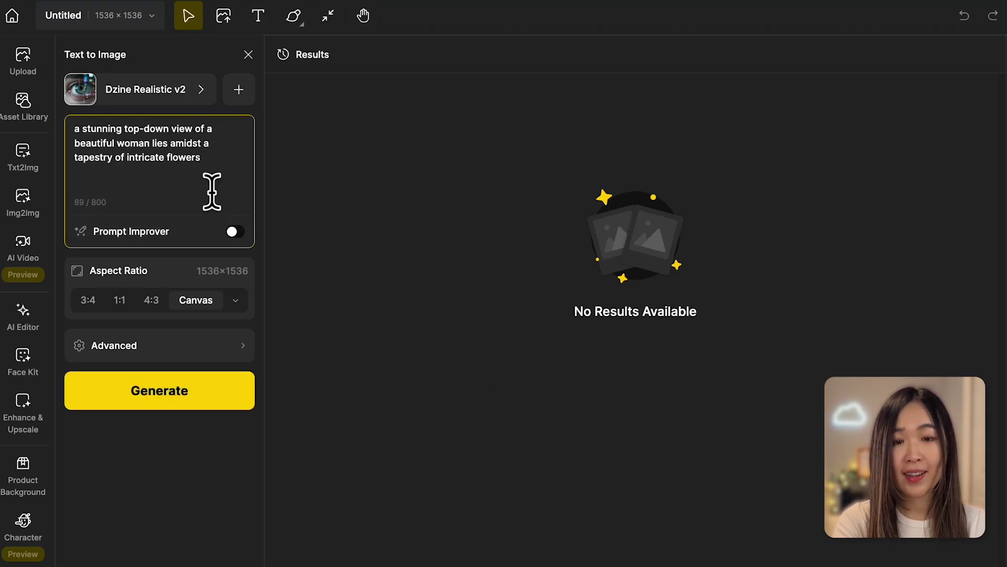
# Set the aspect ratio to 1:1 at 1536×1536 pixels and generate the images
pyautogui.click(235, 300)
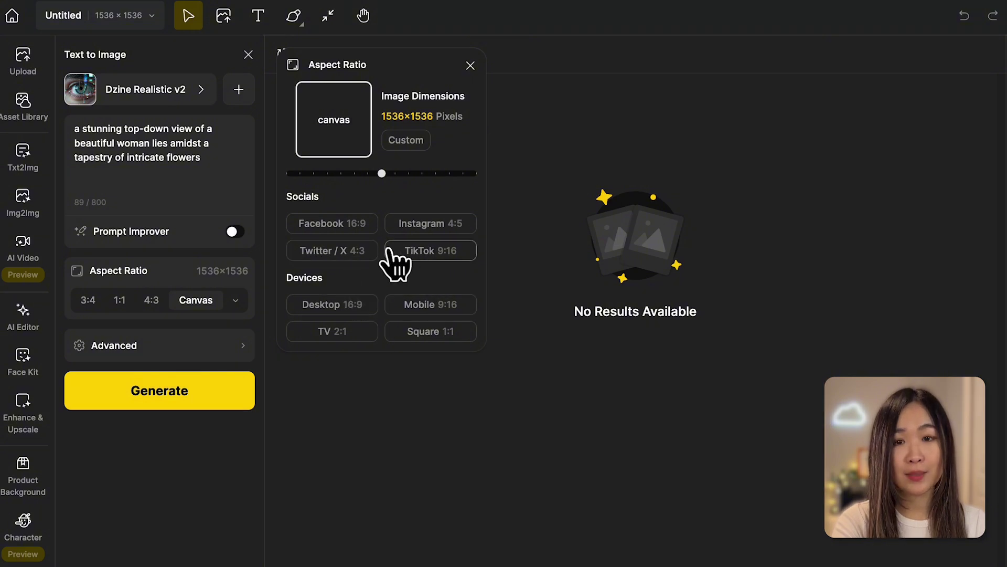
pyautogui.moveTo(382, 173)
pyautogui.mouseDown()
pyautogui.moveTo(421, 173)
pyautogui.moveTo(387, 186)
pyautogui.mouseUp()
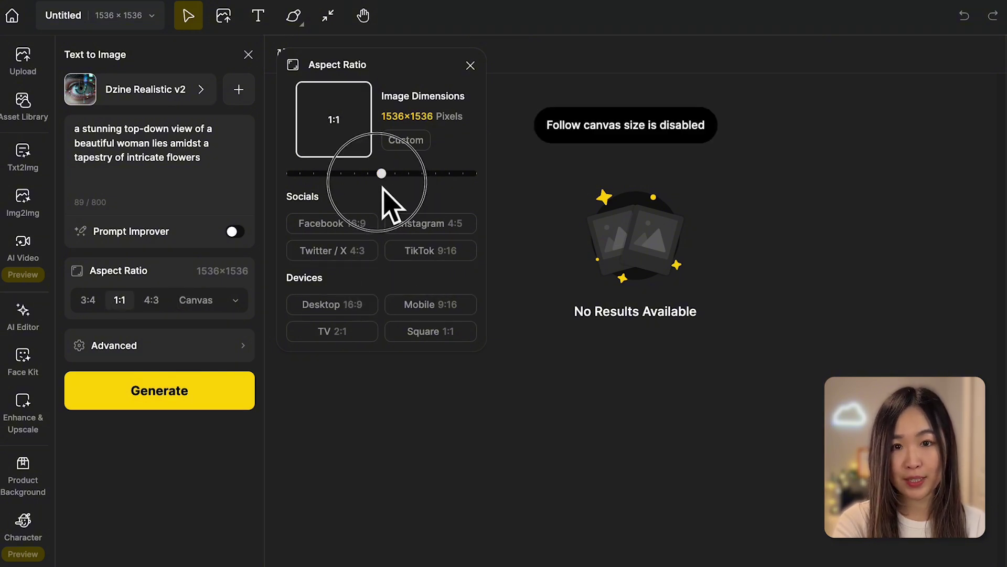
pyautogui.click(159, 400)
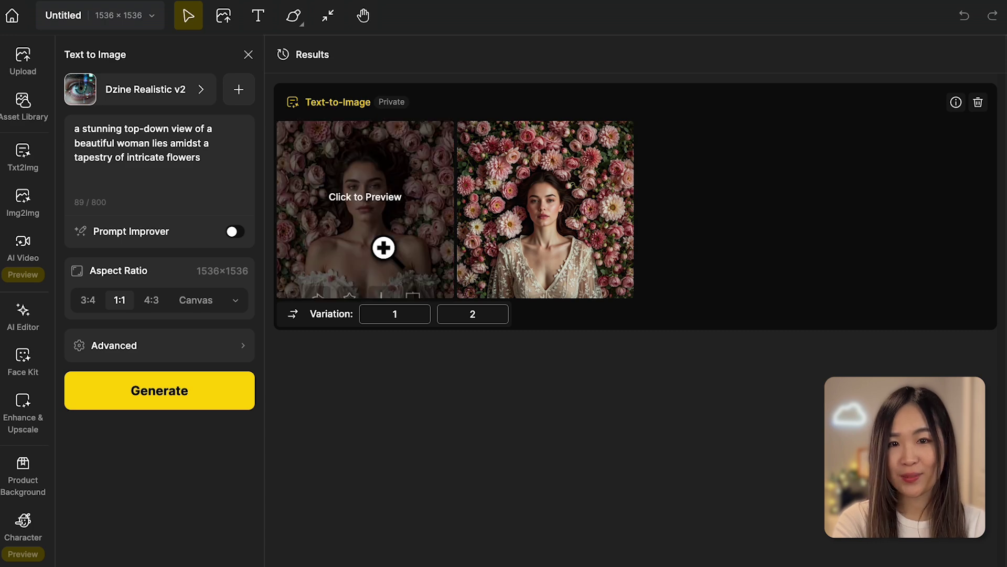
# Preview both generated images of the woman among flowers at full size
pyautogui.moveTo(362, 202)
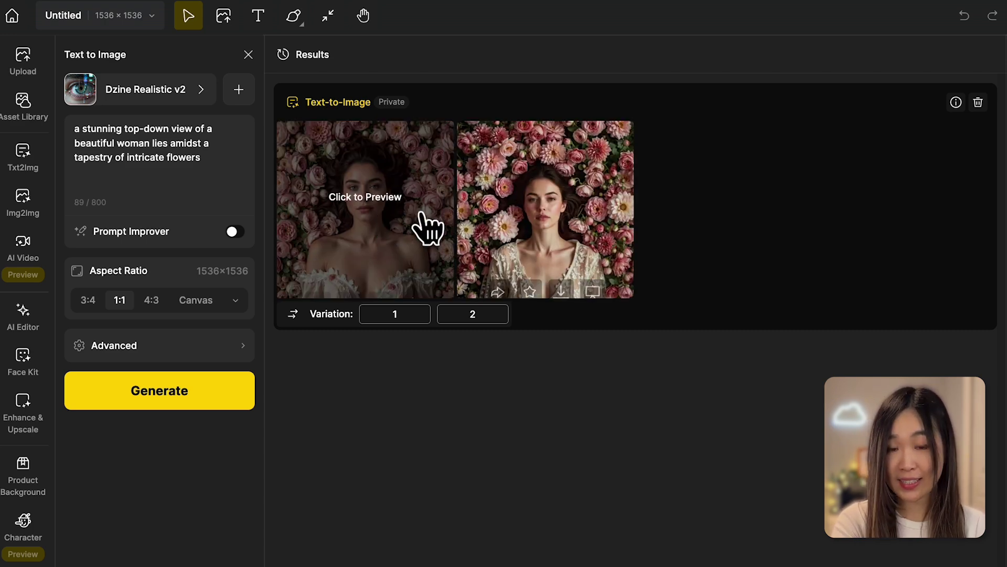
pyautogui.click(383, 231)
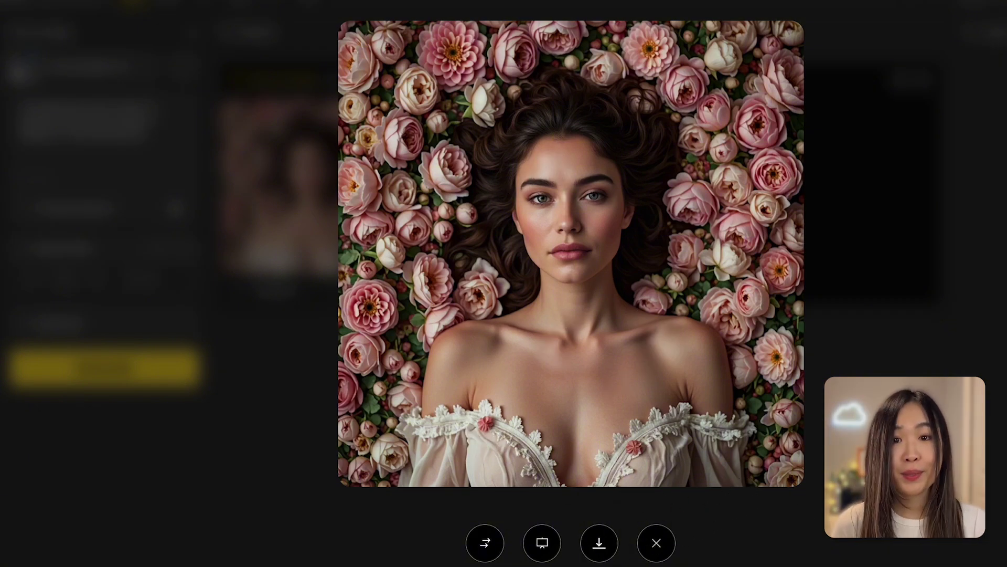
pyautogui.press('Escape')
pyautogui.click(461, 202)
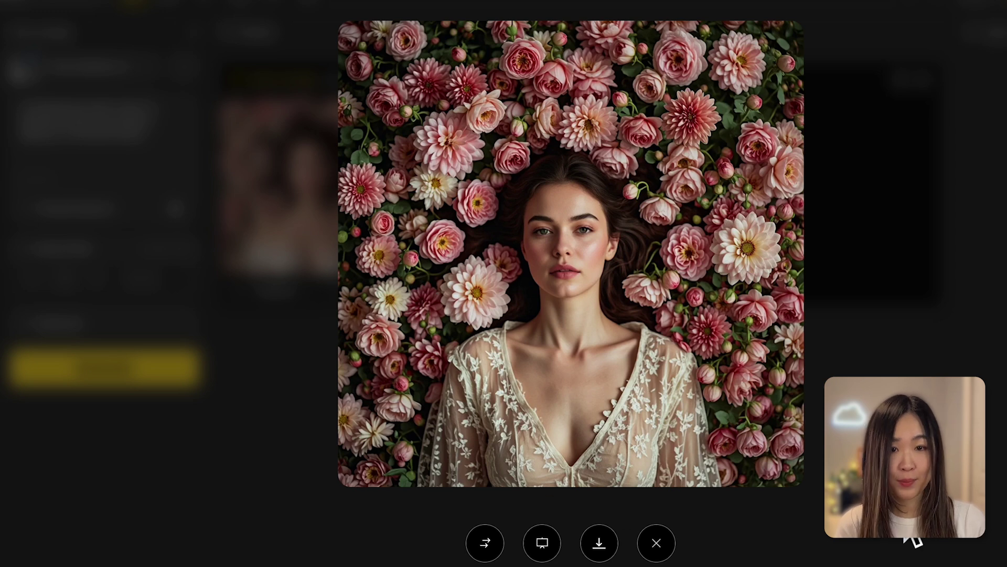
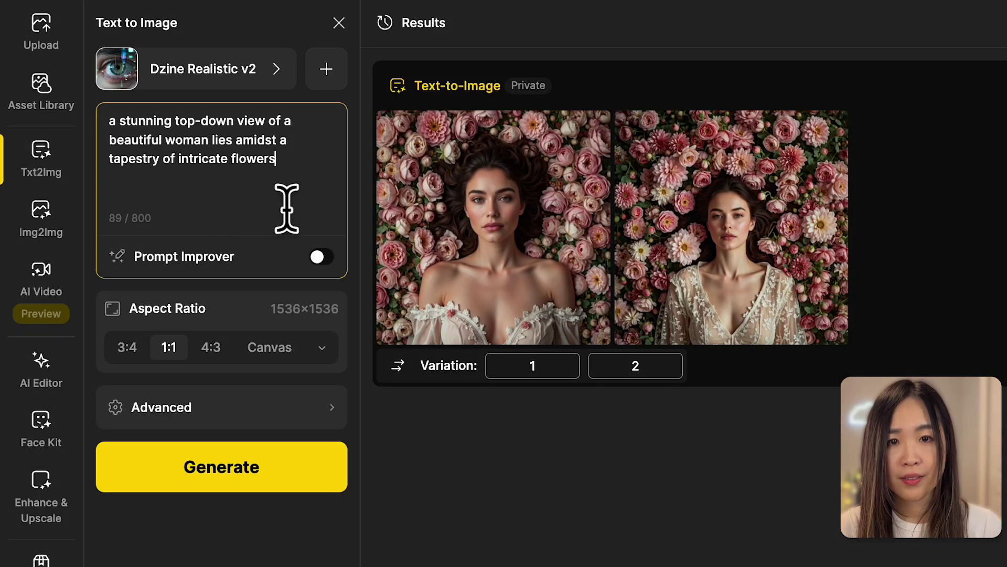
# Browse the style library, including the General, Realistic, Illustration and Portrait categories
pyautogui.click(247, 74)
pyautogui.click(246, 74)
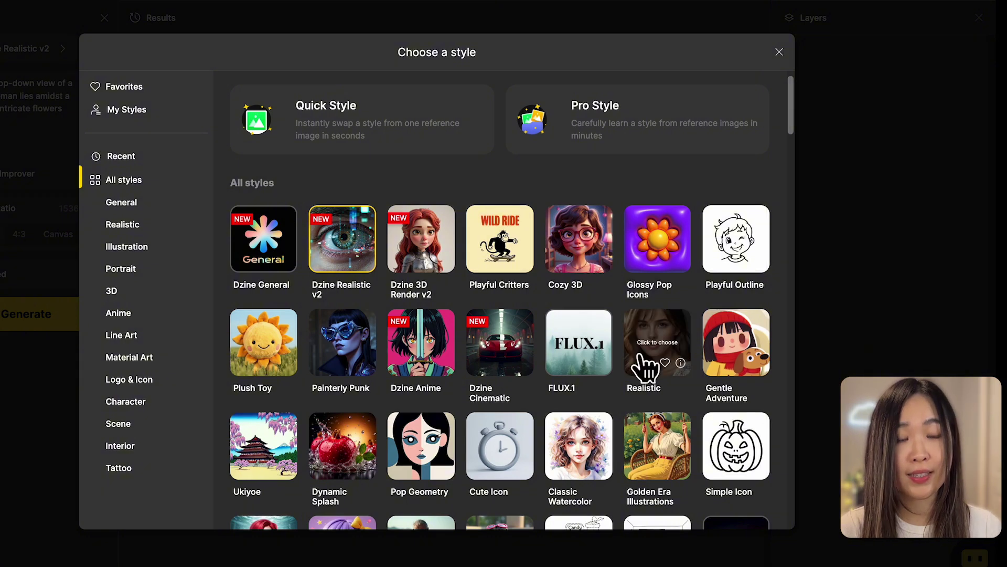
pyautogui.scroll(-2, 766, 437)
pyautogui.scroll(-3, 789, 449)
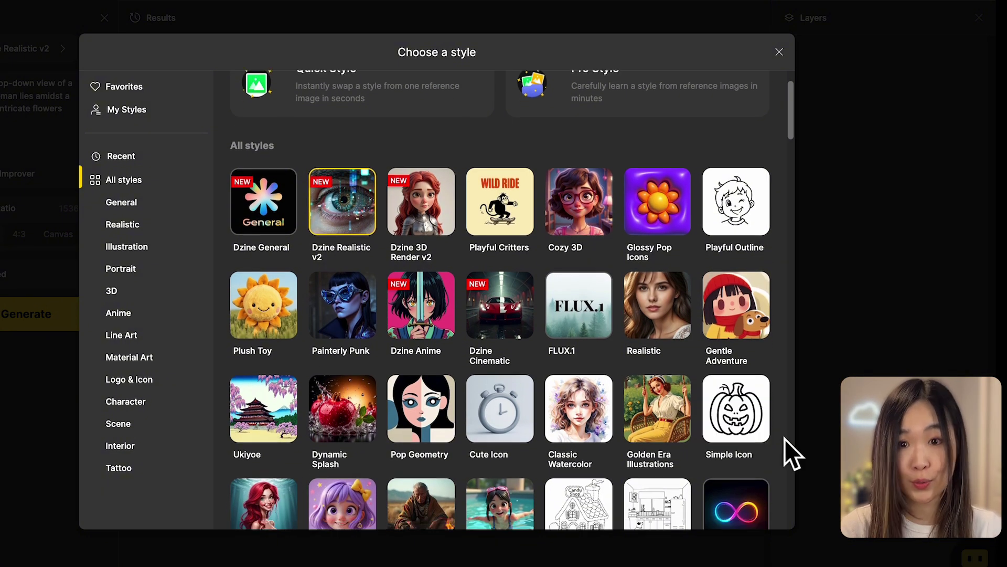
pyautogui.scroll(-3, 792, 451)
pyautogui.scroll(-10, 785, 438)
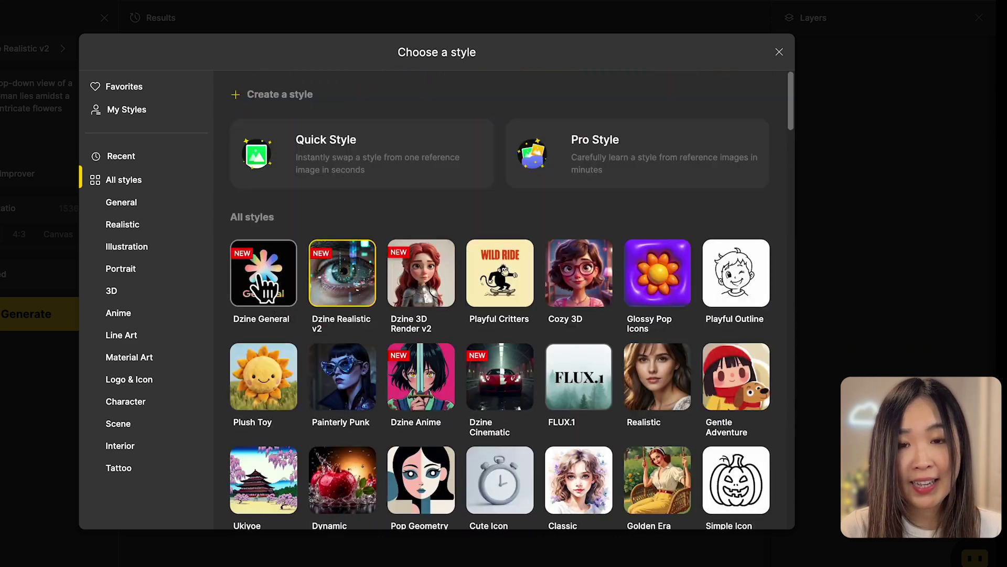
pyautogui.click(129, 203)
pyautogui.click(139, 227)
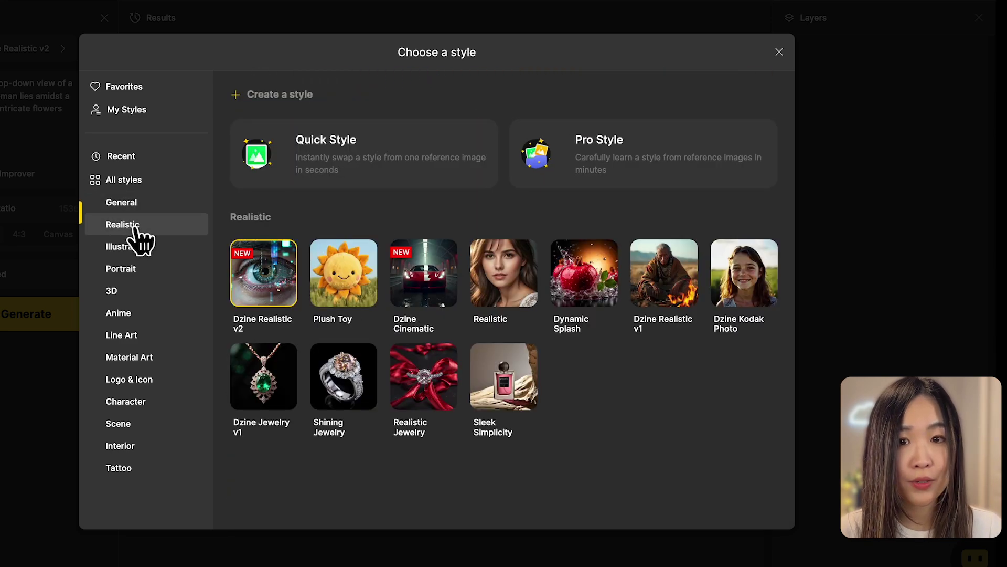
pyautogui.click(136, 248)
pyautogui.click(131, 272)
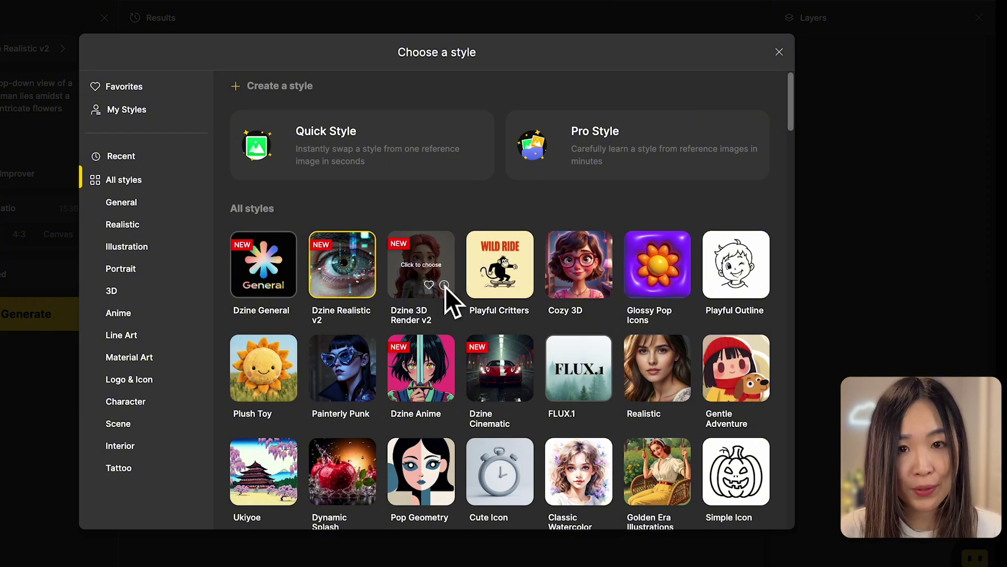
# Review the details of the Dzine 3D Render v2 style and choose it for the generation
pyautogui.click(444, 285)
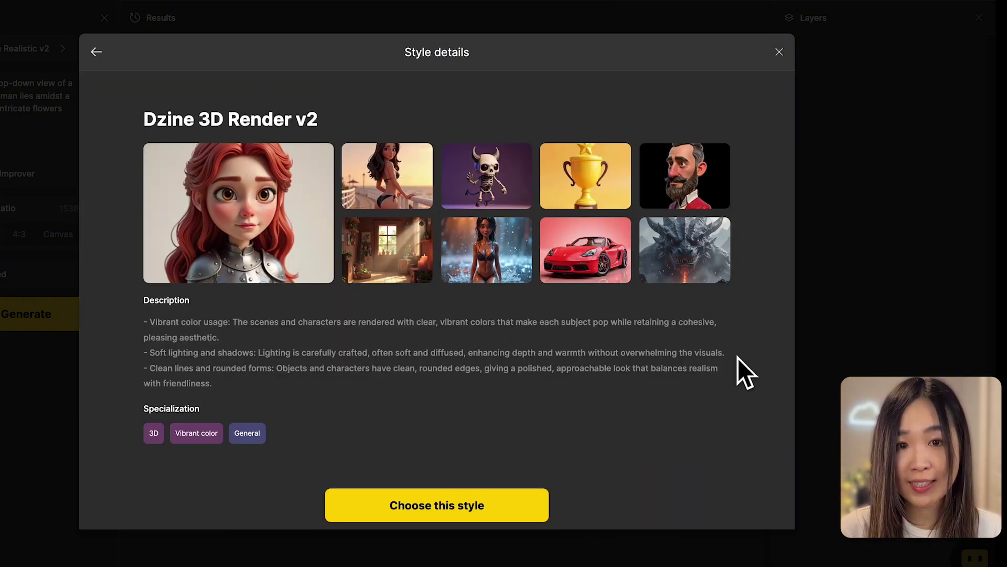
pyautogui.click(460, 512)
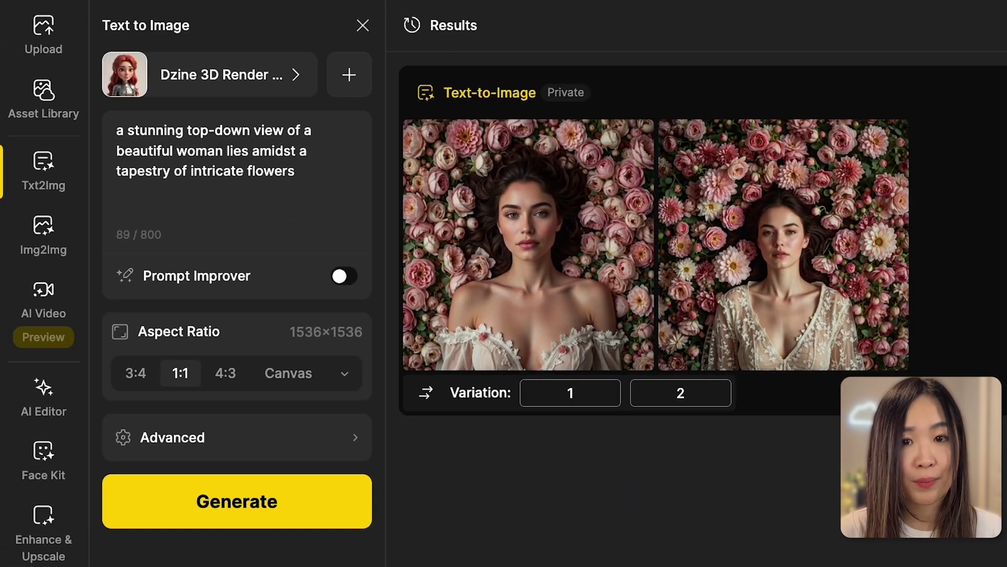
# Review the details of the Dzine Realistic v2 style and choose it for the generation
pyautogui.click(223, 74)
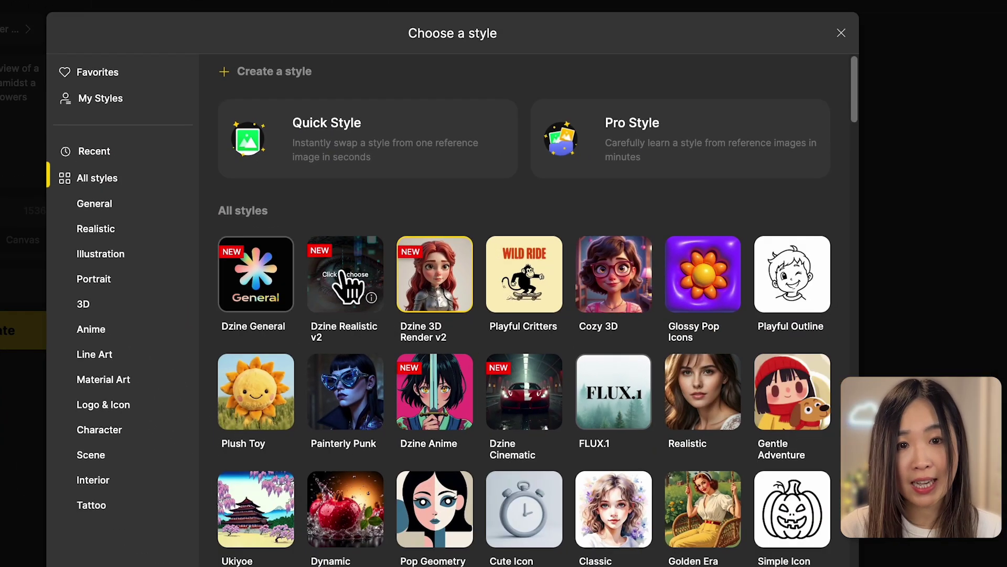
pyautogui.click(371, 298)
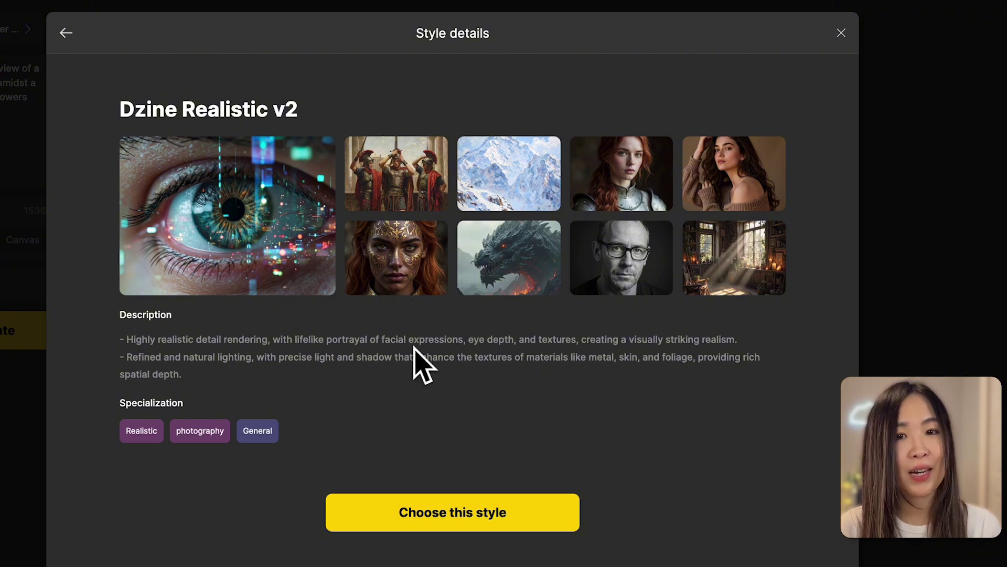
pyautogui.click(478, 517)
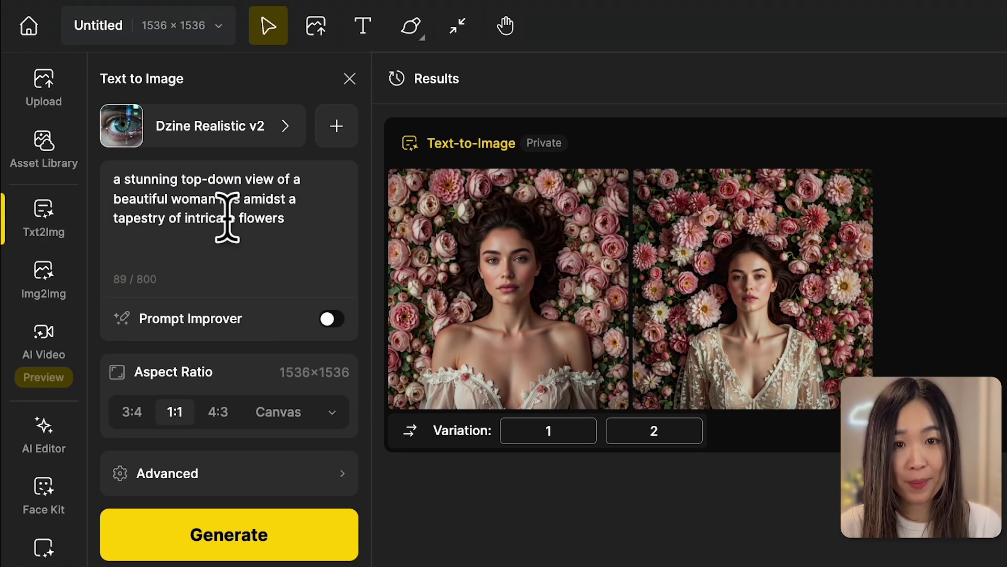
# Replace the prompt with "a beautiful woman in flowing red dress with a bouquet of flowers, strolling on a street in Rome" and enable Prompt Improver
pyautogui.moveTo(116, 181); pyautogui.dragTo(353, 235)
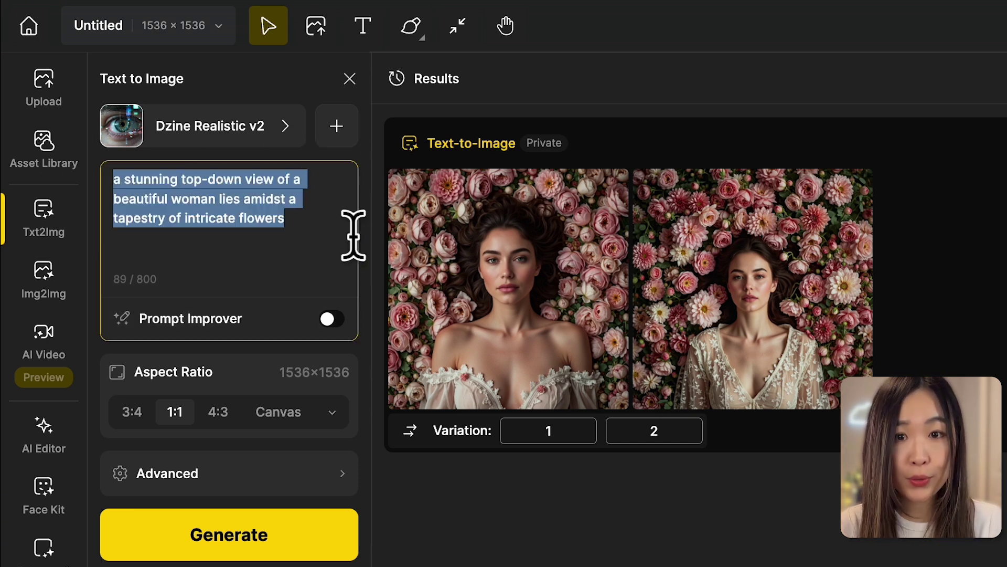
pyautogui.write('a be')
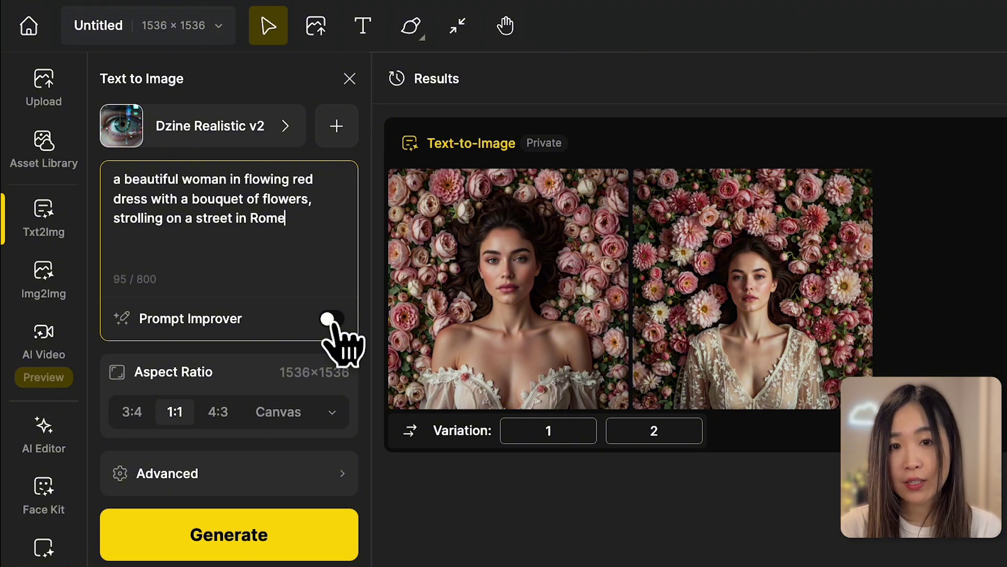
pyautogui.click(332, 320)
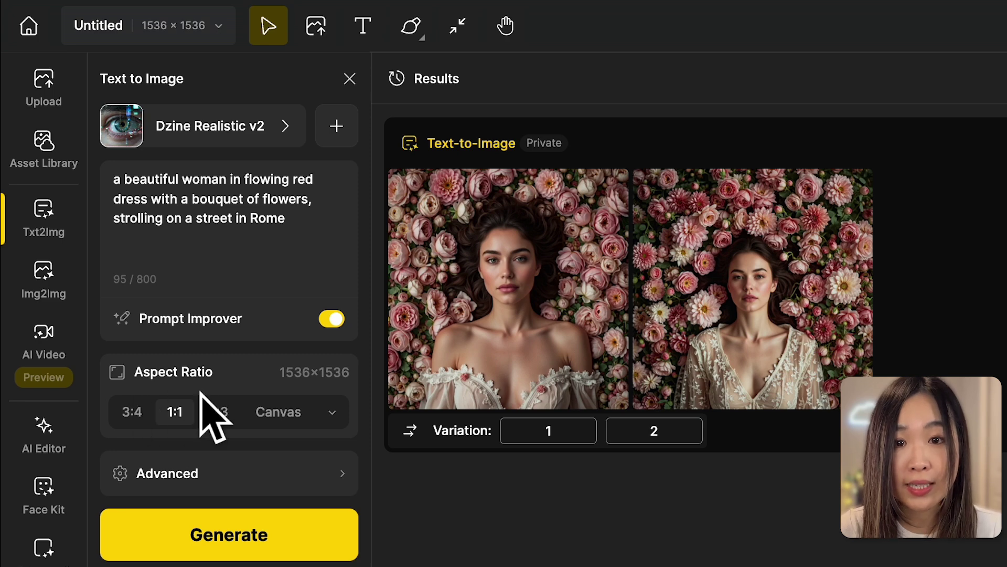
# Try the Facebook 16:9, TikTok 9:16 and Desktop 16:9 aspect ratio presets, and return to 1:1
pyautogui.click(325, 415)
pyautogui.click(642, 240)
pyautogui.moveTo(642, 240); pyautogui.dragTo(545, 248)
pyautogui.click(512, 312)
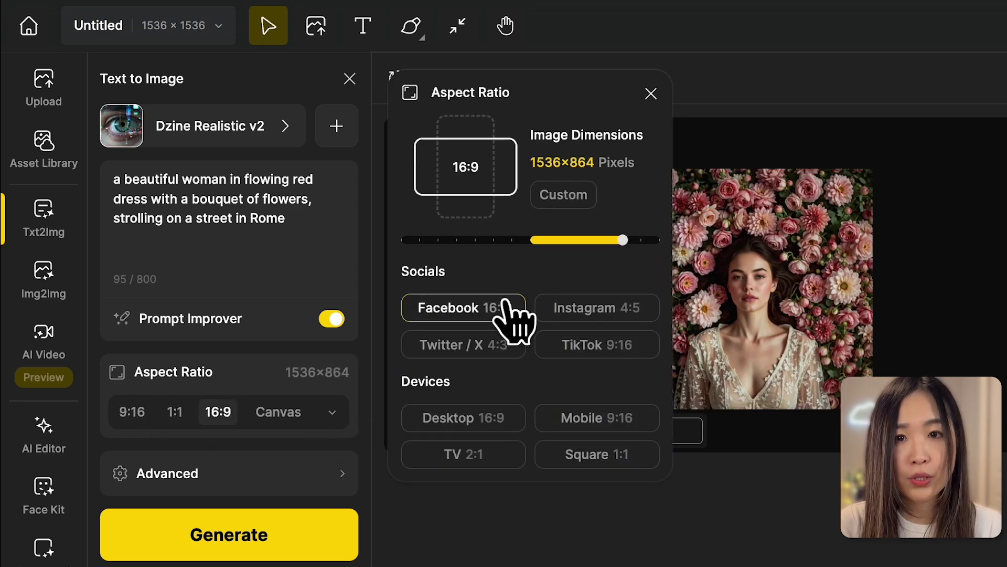
pyautogui.click(586, 349)
pyautogui.click(512, 418)
pyautogui.click(235, 431)
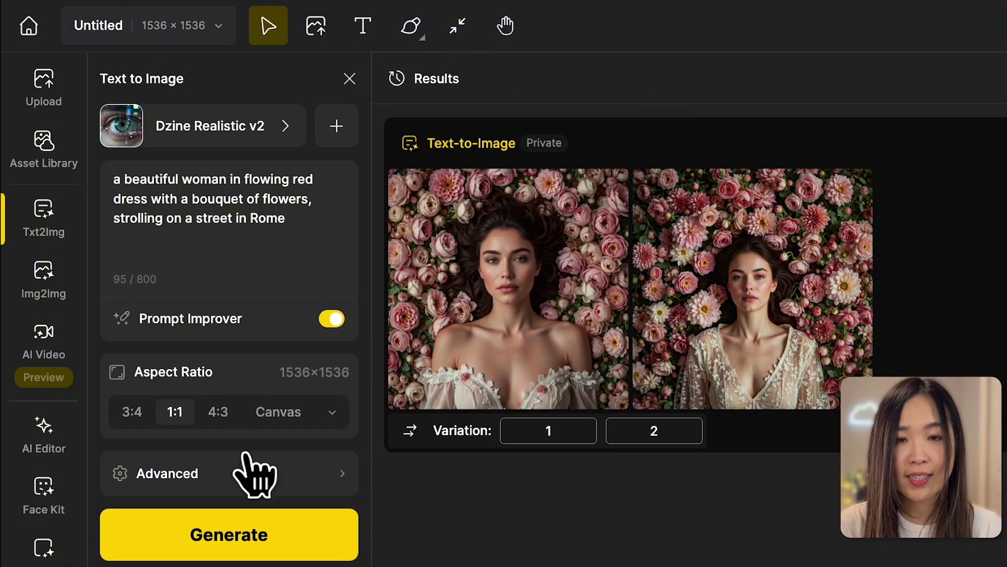
# Look at the advanced seed option and show the generation details of the flower images
pyautogui.click(260, 478)
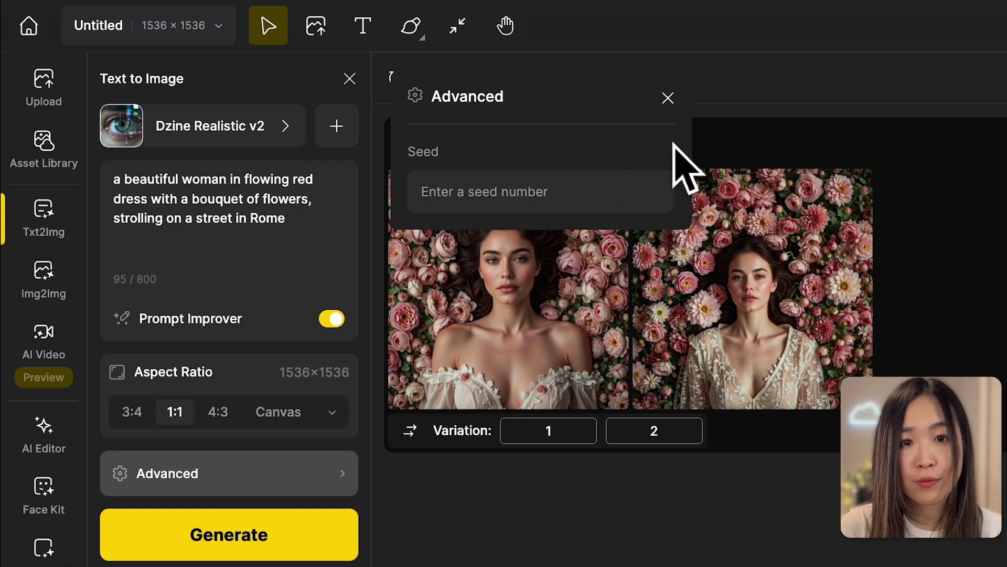
pyautogui.click(668, 98)
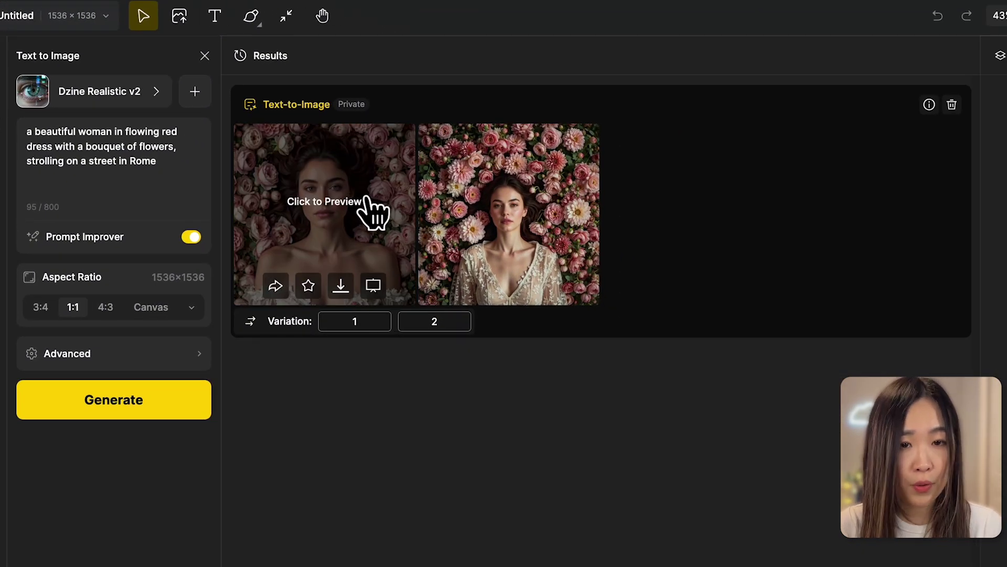
pyautogui.click(929, 104)
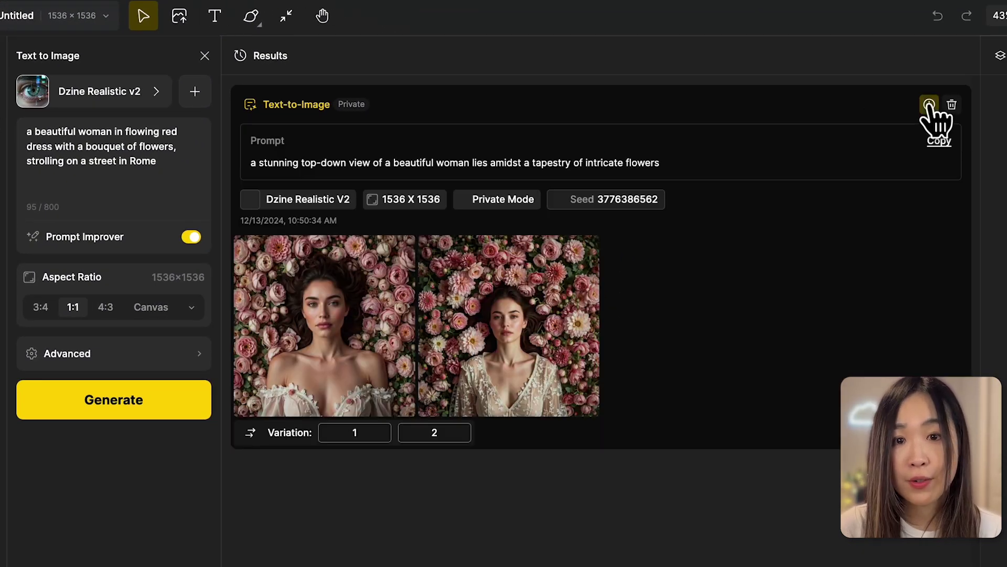
pyautogui.click(634, 223)
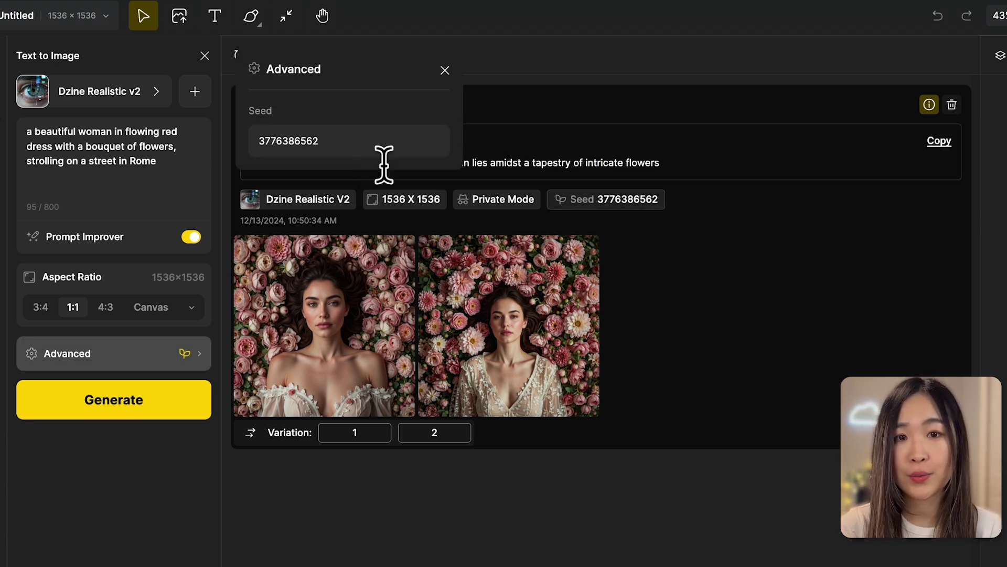
pyautogui.moveTo(339, 159); pyautogui.dragTo(252, 162)
pyautogui.press('BackSpace')
pyautogui.click(445, 70)
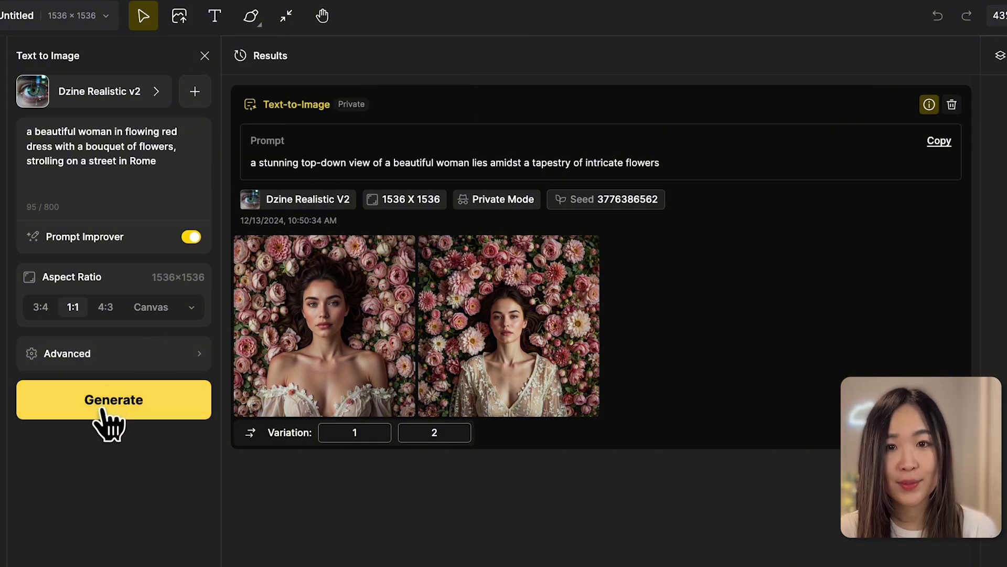
# Generate images from the Rome street prompt and preview both results at full size
pyautogui.click(112, 401)
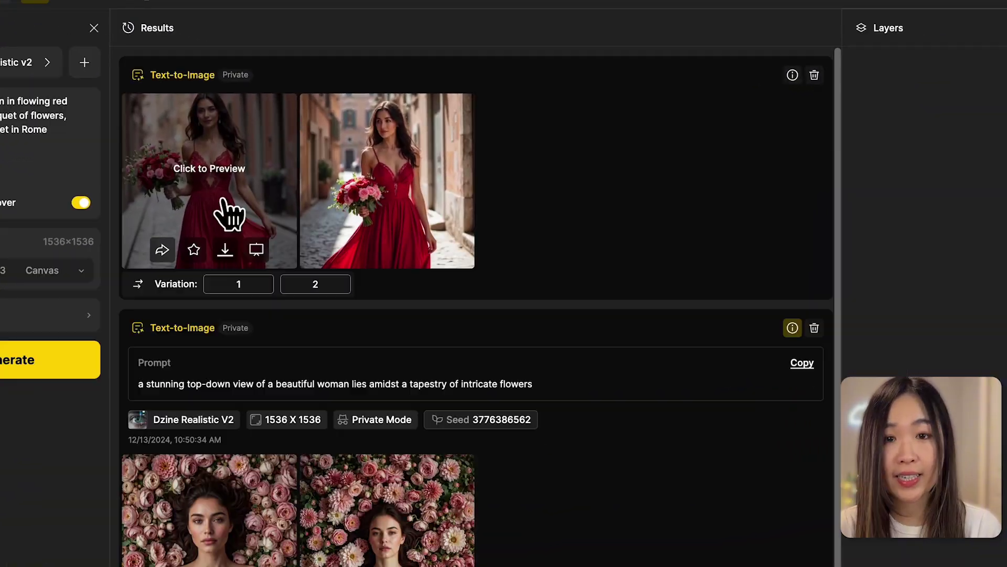
pyautogui.click(341, 251)
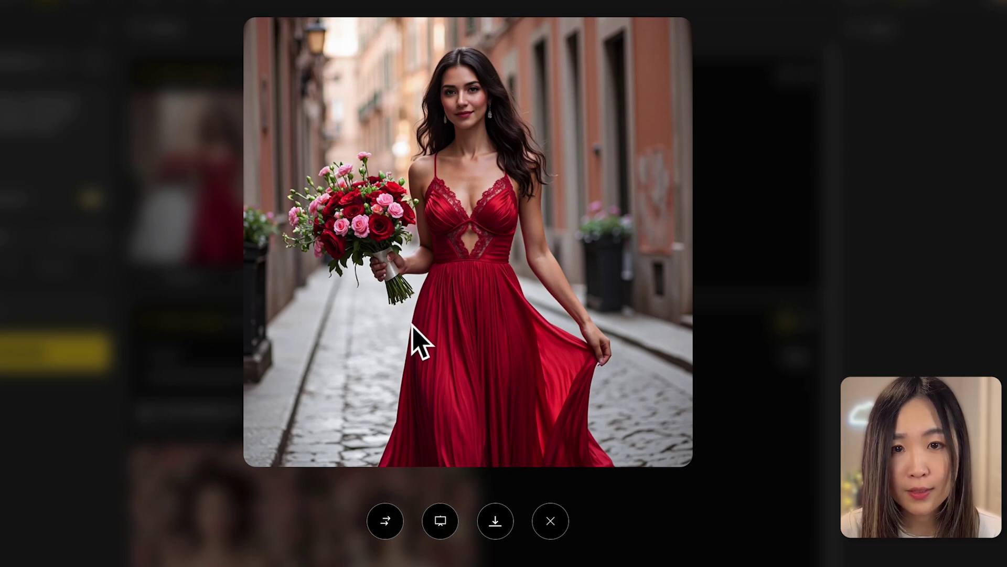
pyautogui.press('Right')
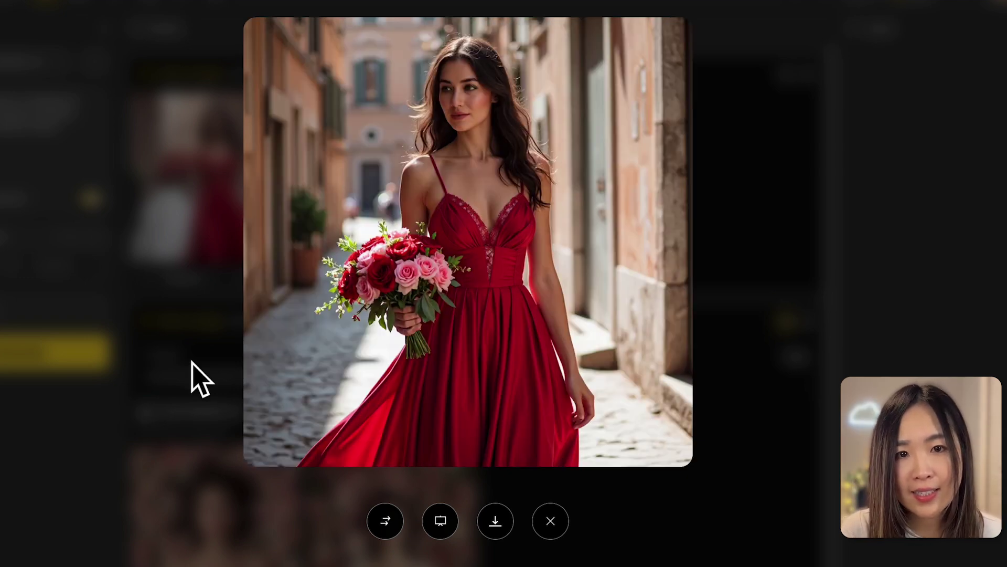
pyautogui.press('Right')
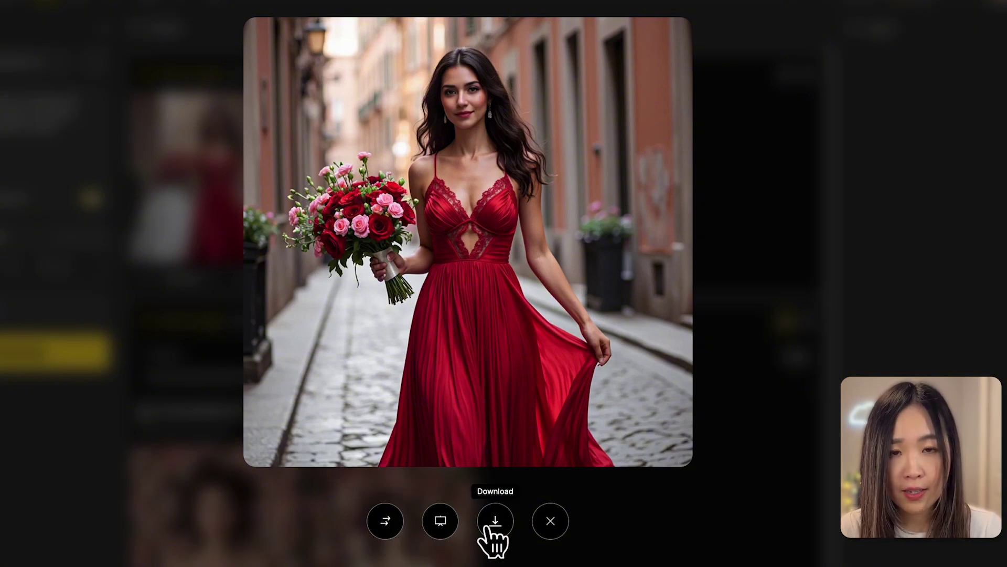
pyautogui.press('Escape')
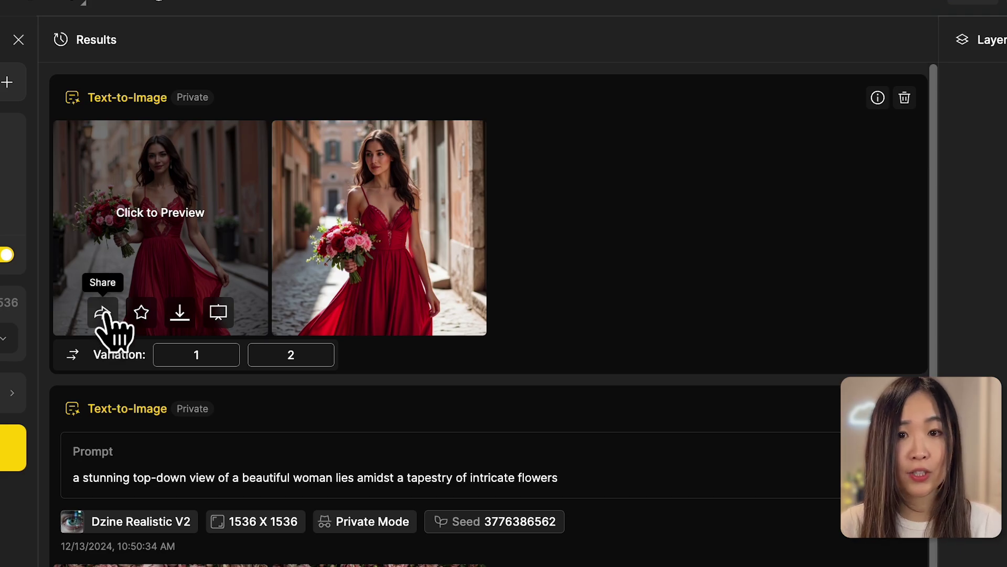
# Open the sharing form for the first red-dress image and set its category to Photography
pyautogui.click(102, 314)
pyautogui.click(675, 288)
pyautogui.click(675, 330)
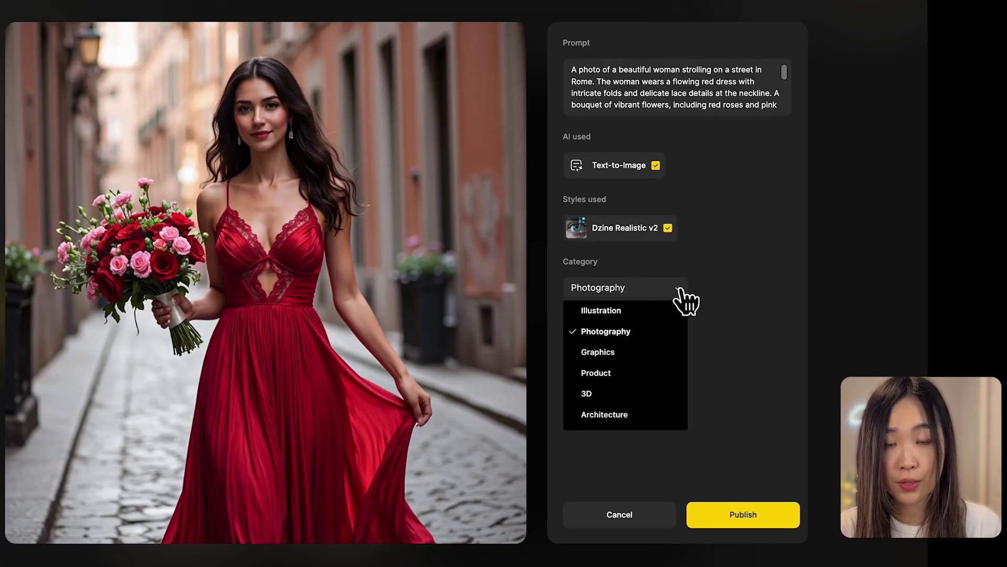
# Finish with the sharing form and save the first red-dress image as a favorite
pyautogui.click(744, 515)
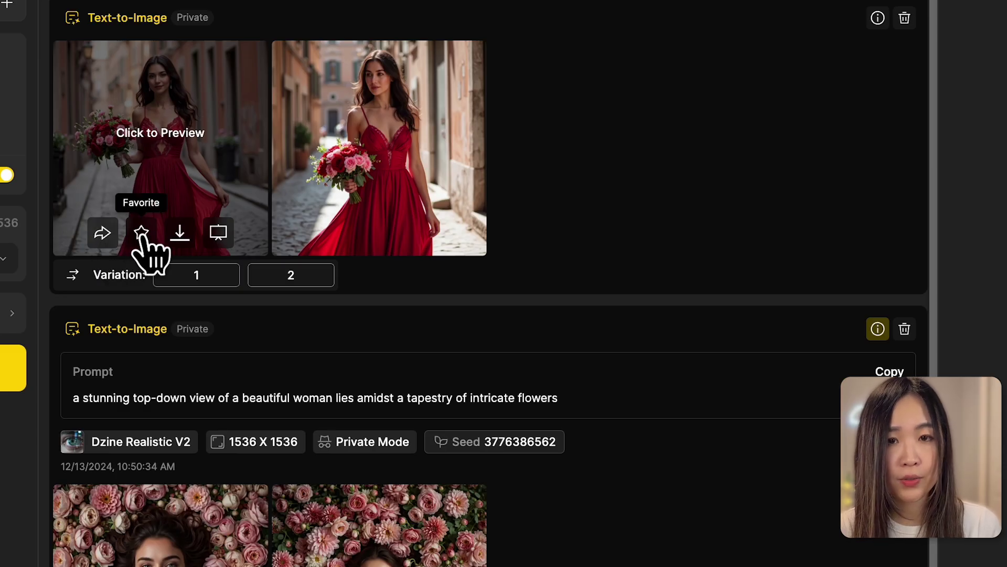
pyautogui.click(141, 234)
pyautogui.click(607, 512)
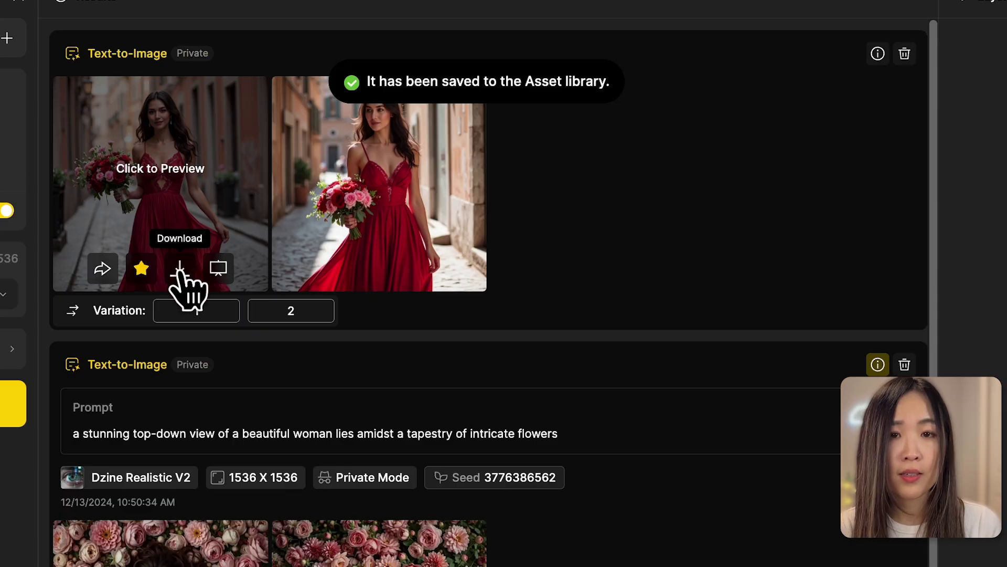
# Place the first red-dress image on the canvas and close the Text to Image settings
pyautogui.click(218, 268)
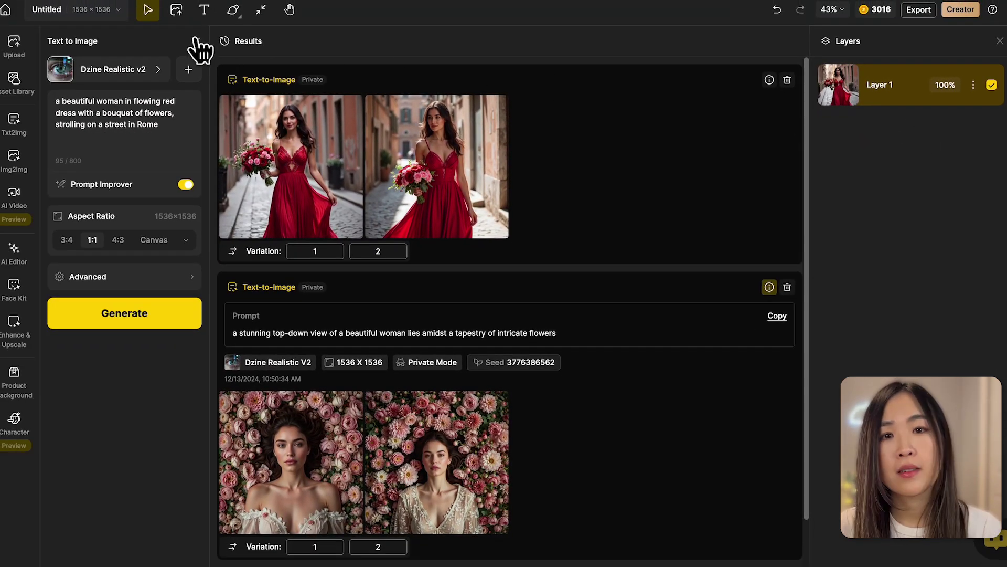
pyautogui.click(197, 41)
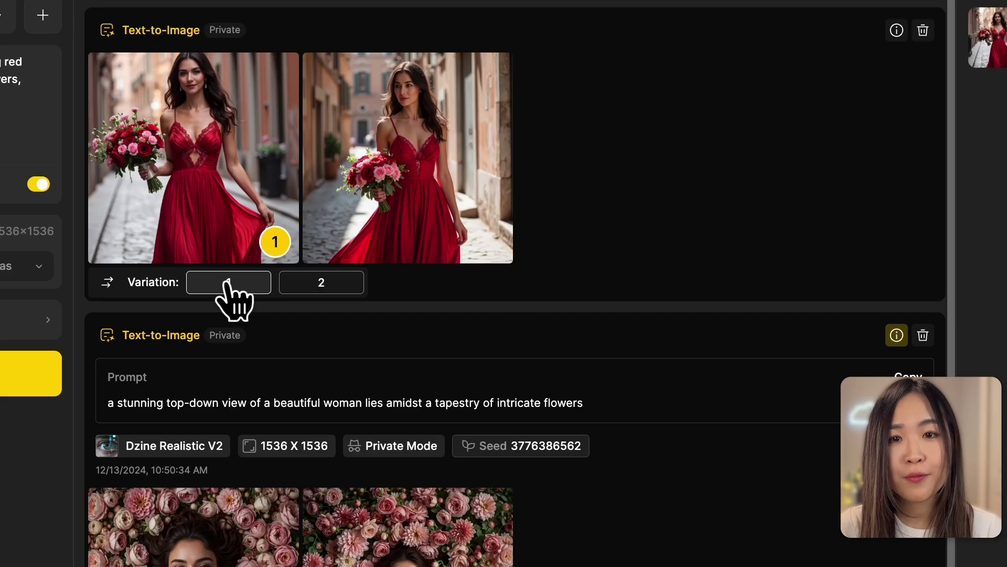
# Generate variations of the first red-dress image, and preview the first variation in a comparison with the original
pyautogui.click(230, 285)
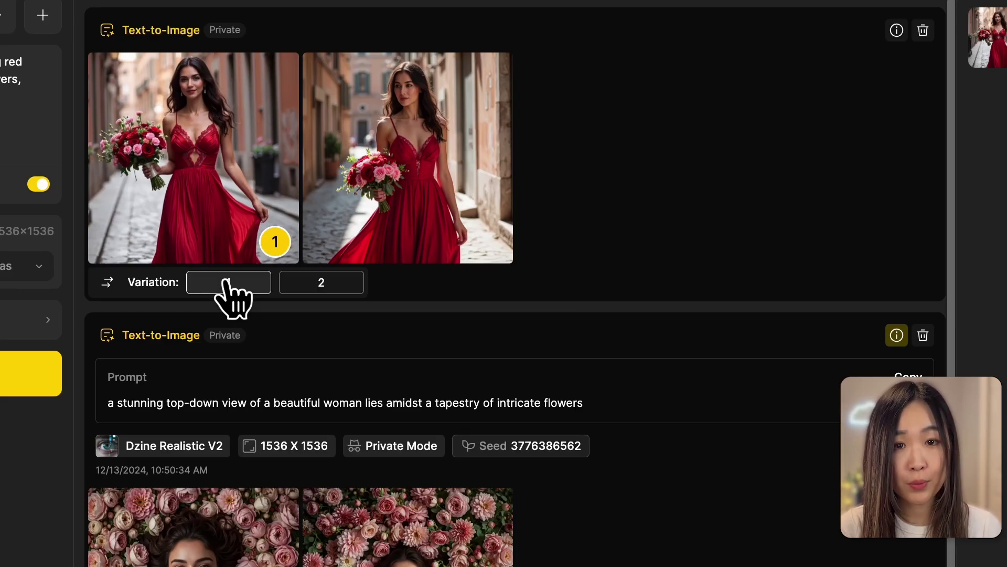
pyautogui.click(231, 283)
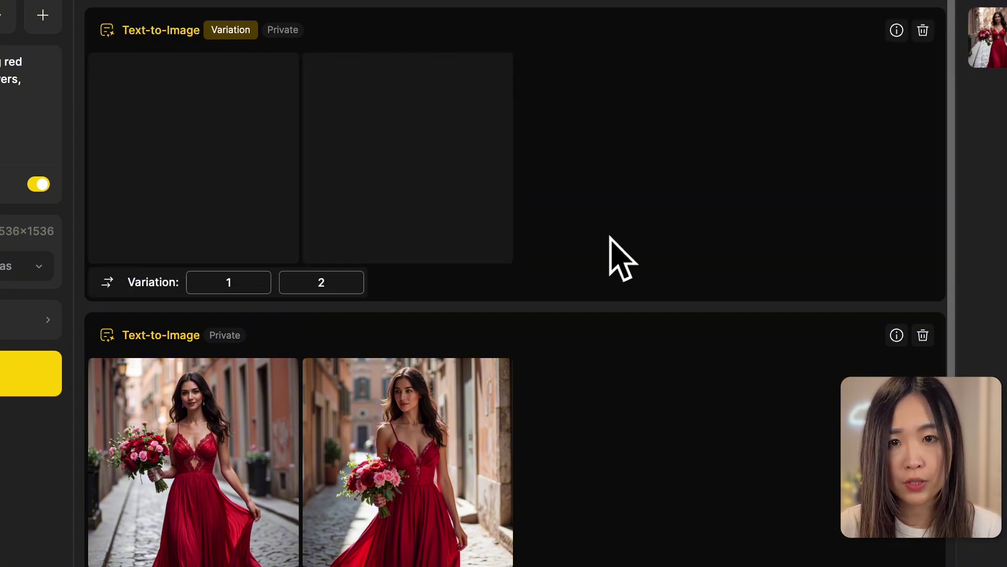
pyautogui.click(229, 184)
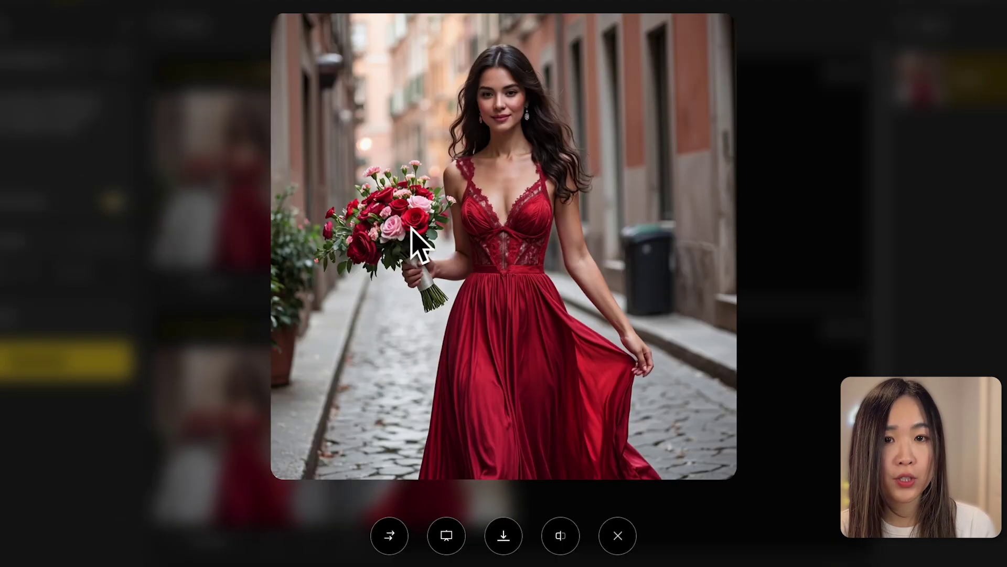
pyautogui.click(561, 535)
pyautogui.click(561, 535)
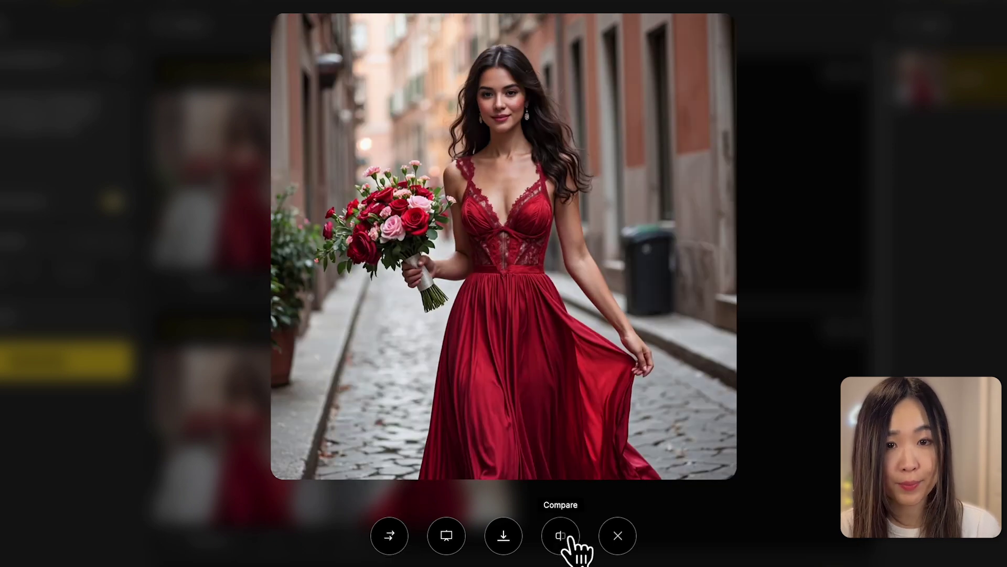
pyautogui.click(566, 538)
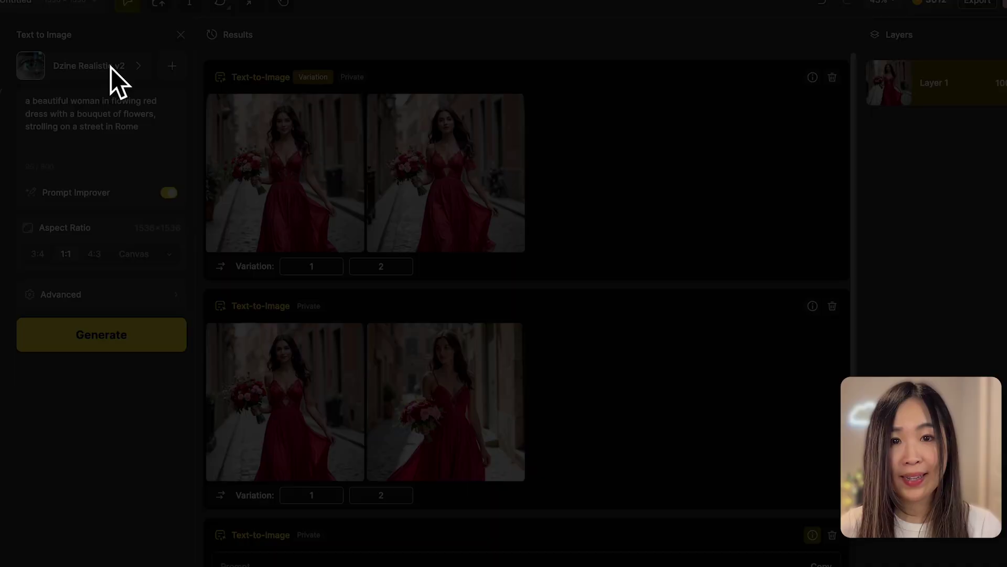
# Choose the Dzine Anime style and generate the corgi astronaut images with it
pyautogui.click(111, 67)
pyautogui.click(526, 160)
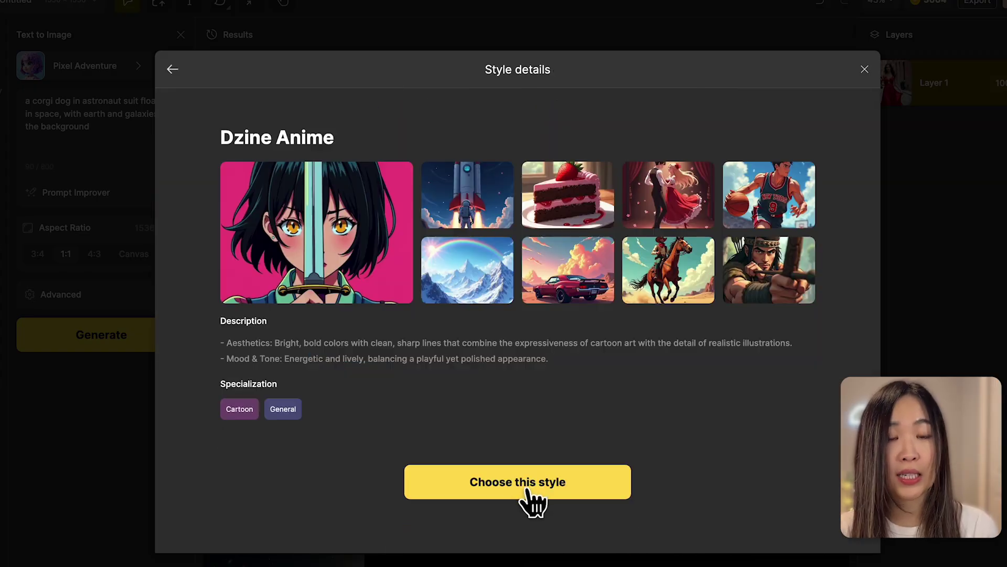
pyautogui.click(528, 499)
pyautogui.click(126, 339)
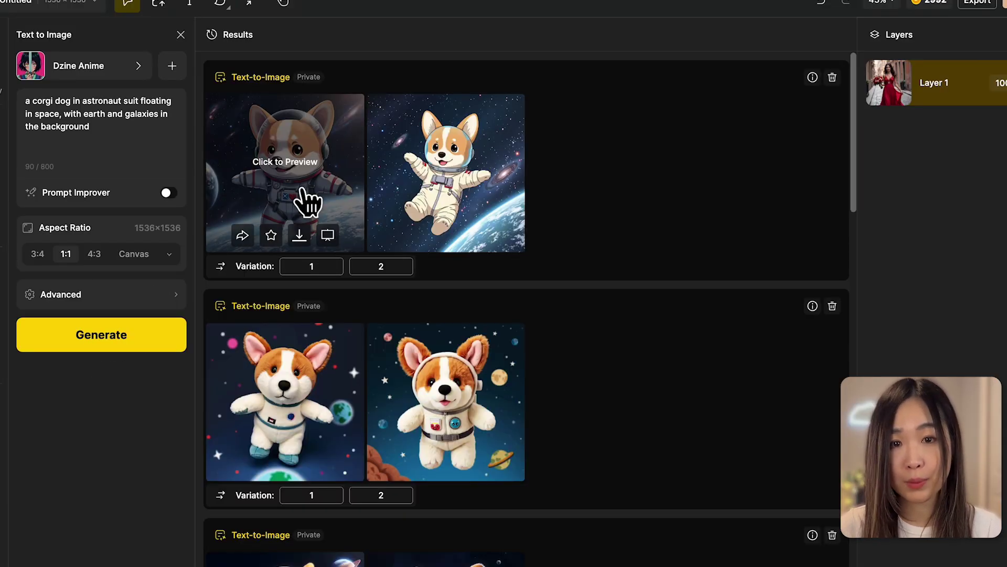
pyautogui.click(303, 198)
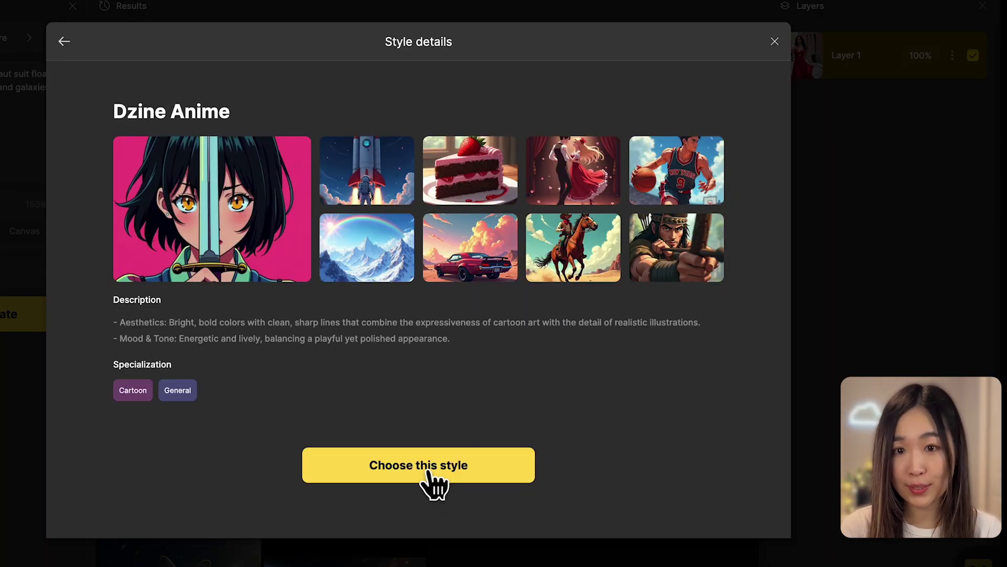
pyautogui.click(438, 472)
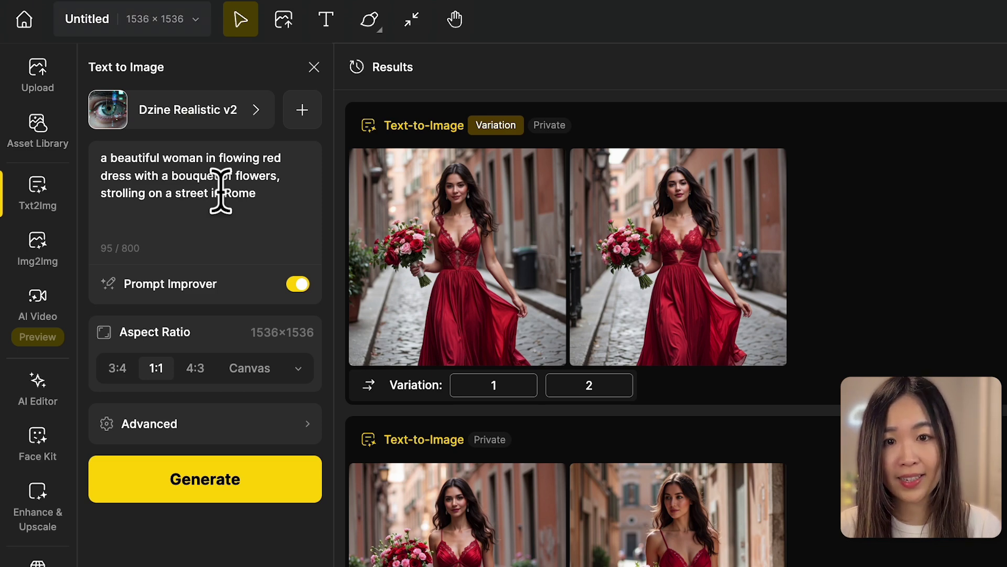
# Replace the prompt with "a corgi dog in astronaut suit floating in space, with earth and galaxies in the background" and generate in Dzine Cinematic style
pyautogui.click(221, 191)
pyautogui.hotkey('ctrl', 'a')
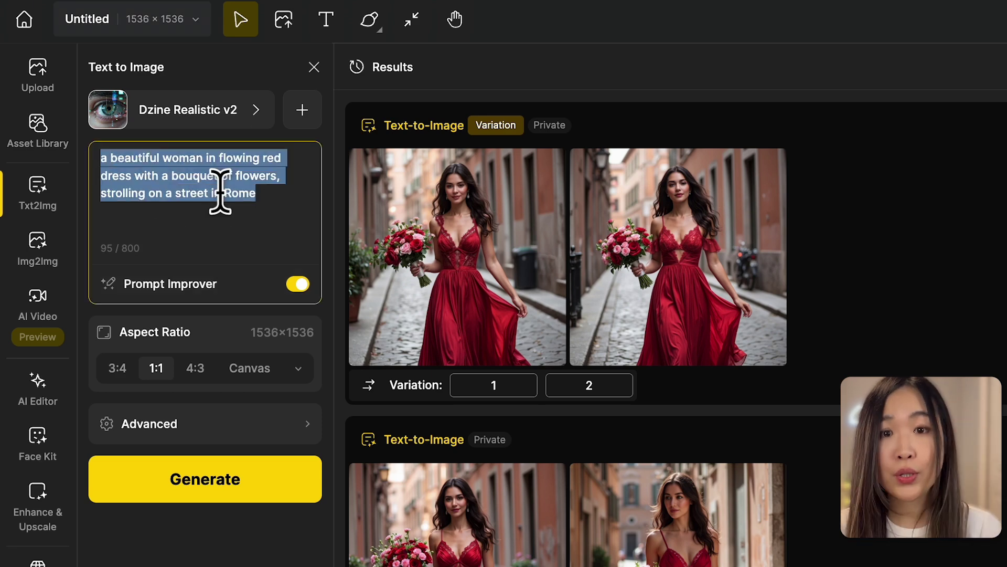
pyautogui.write('a corgi dog in astronaut suit floating in space, with earth and galaxies in the background')
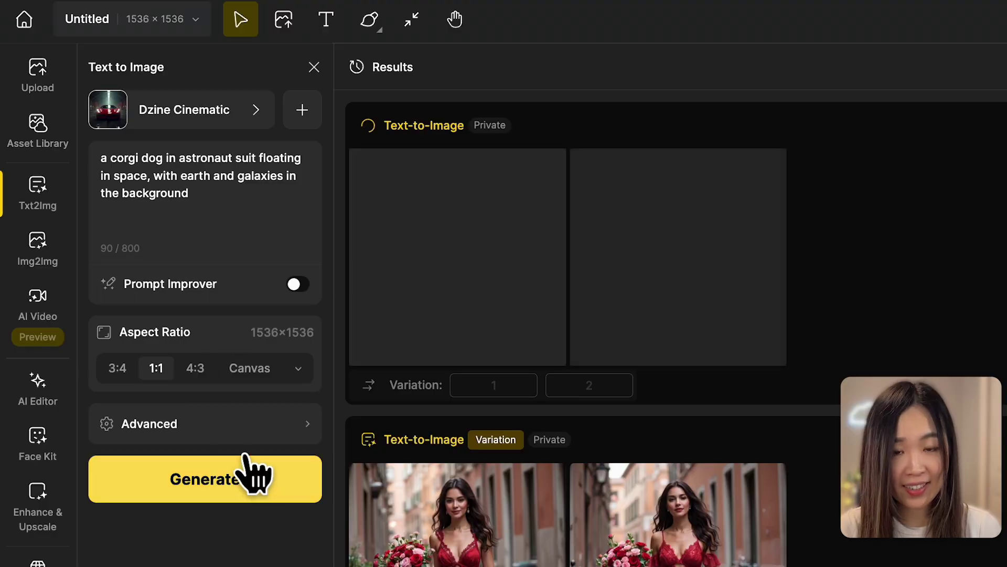
pyautogui.click(252, 473)
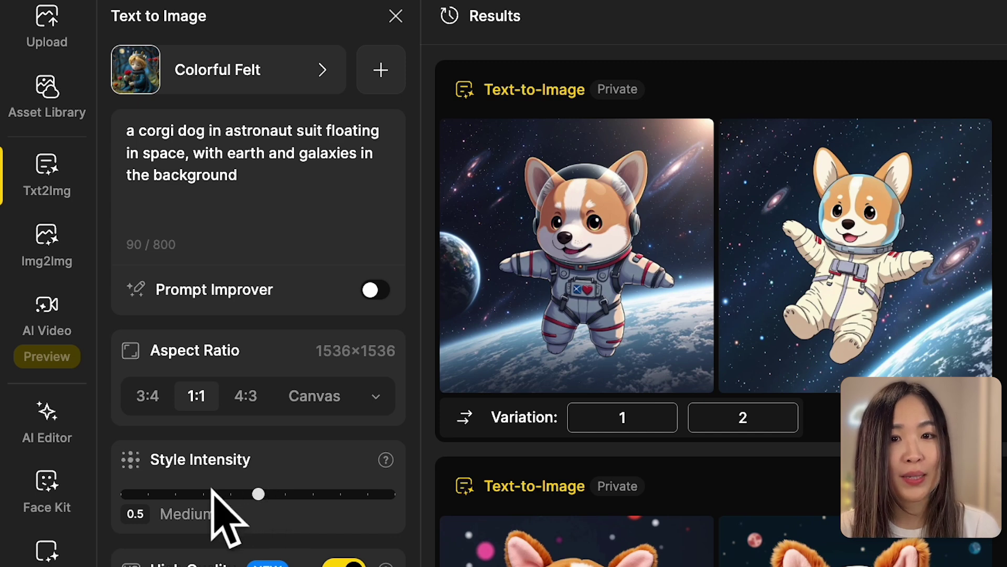
# Try a higher Style Intensity for the Colorful Felt style and return it to 0.5
pyautogui.click(341, 493)
pyautogui.click(259, 493)
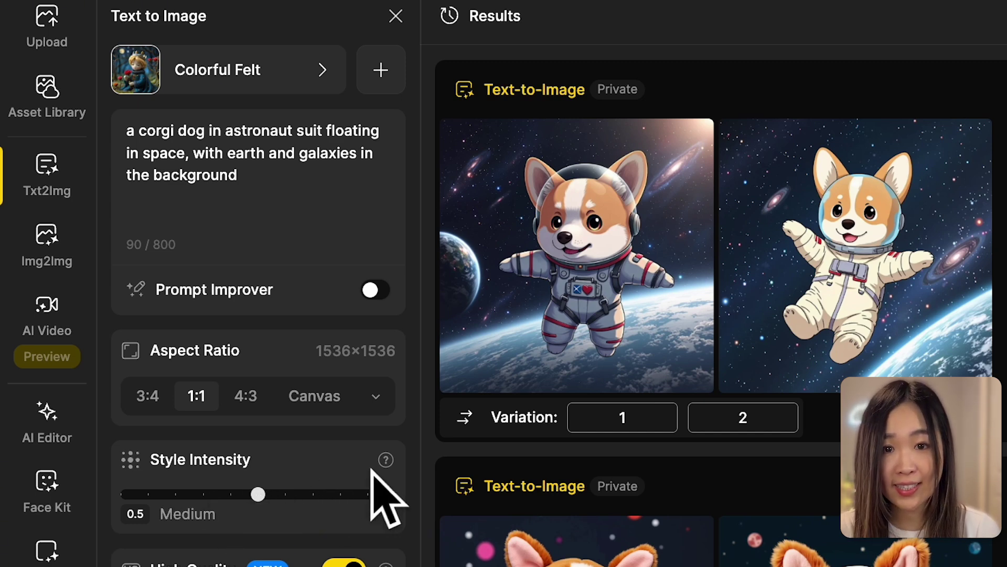
pyautogui.moveTo(396, 462)
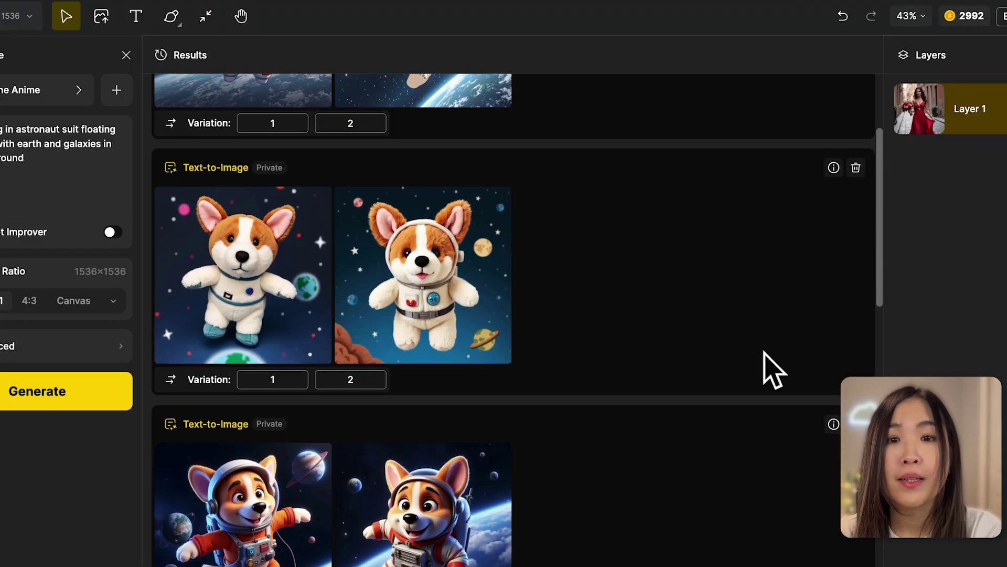
# Look through the corgi astronaut results to compare the different styles
pyautogui.scroll(-3, 772, 368)
pyautogui.scroll(-5, 772, 367)
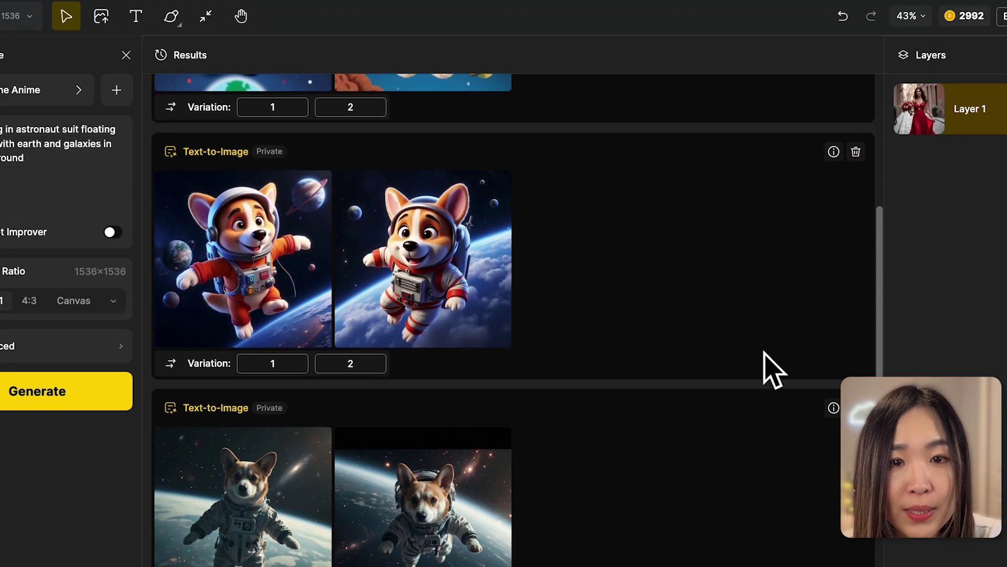
pyautogui.scroll(-1, 772, 367)
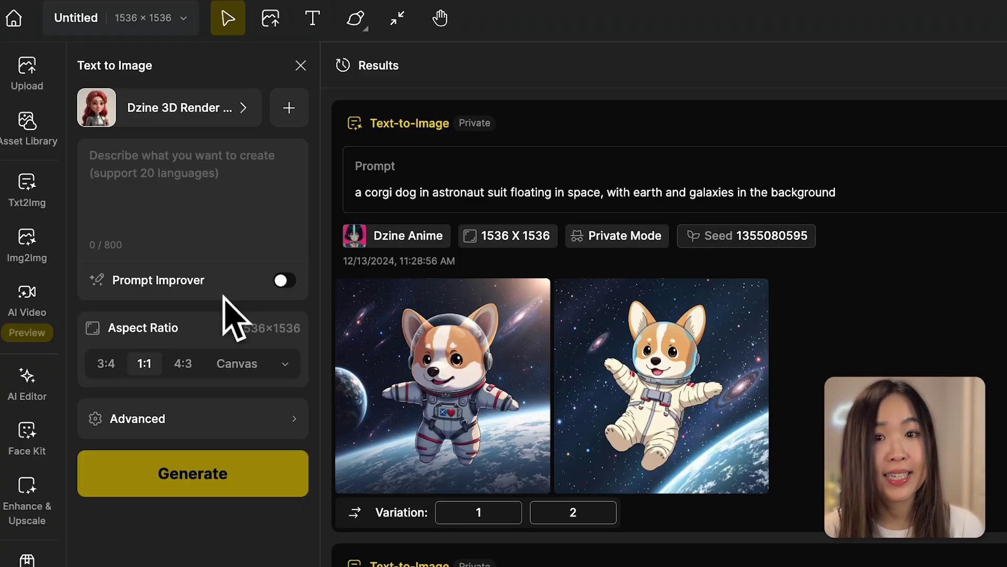
# Enter the prompt "a poster for a 2025 bitcoin event" and set the aspect ratio to 3:4
pyautogui.click(282, 206)
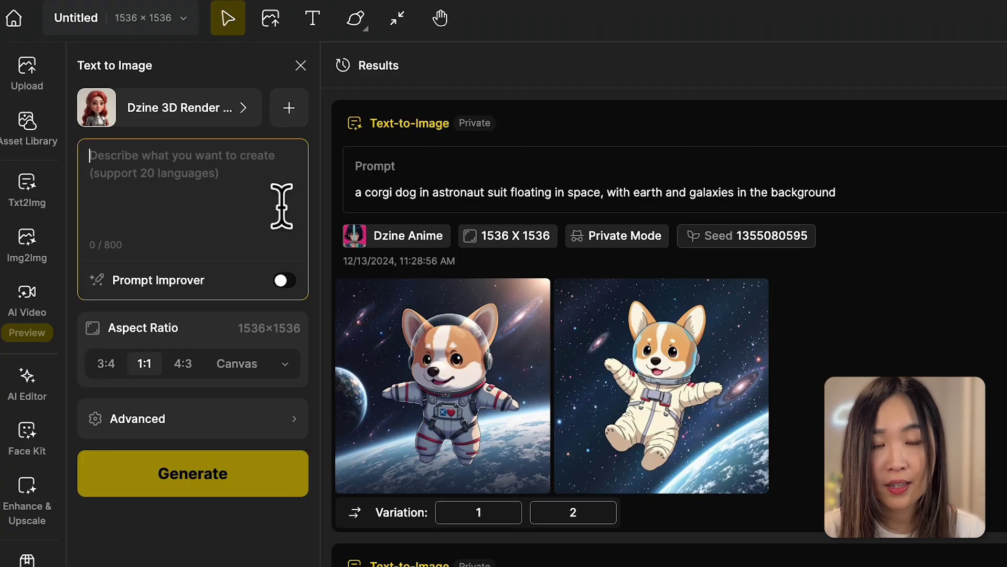
pyautogui.write('a poster for a 2025 bi')
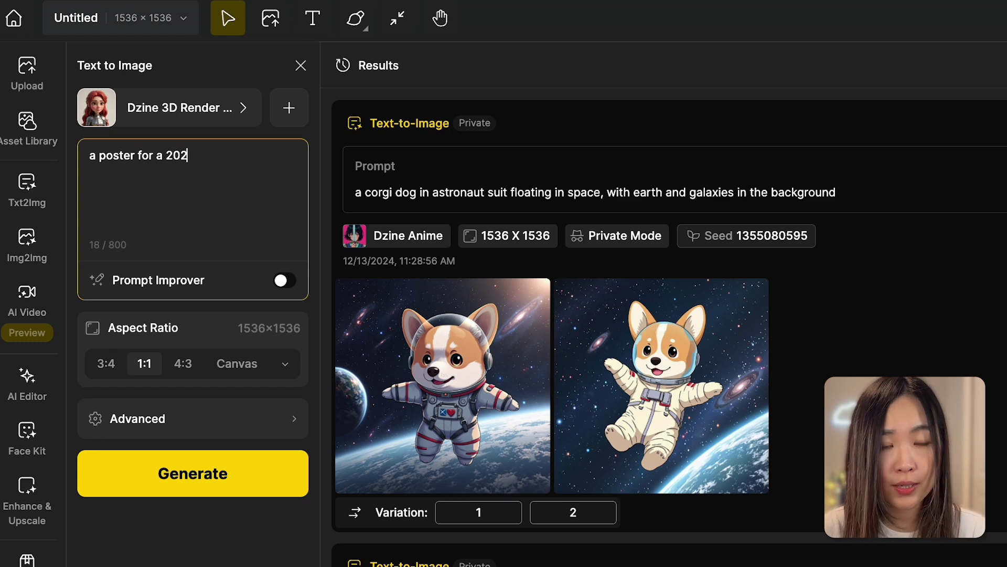
pyautogui.write('tcoin event')
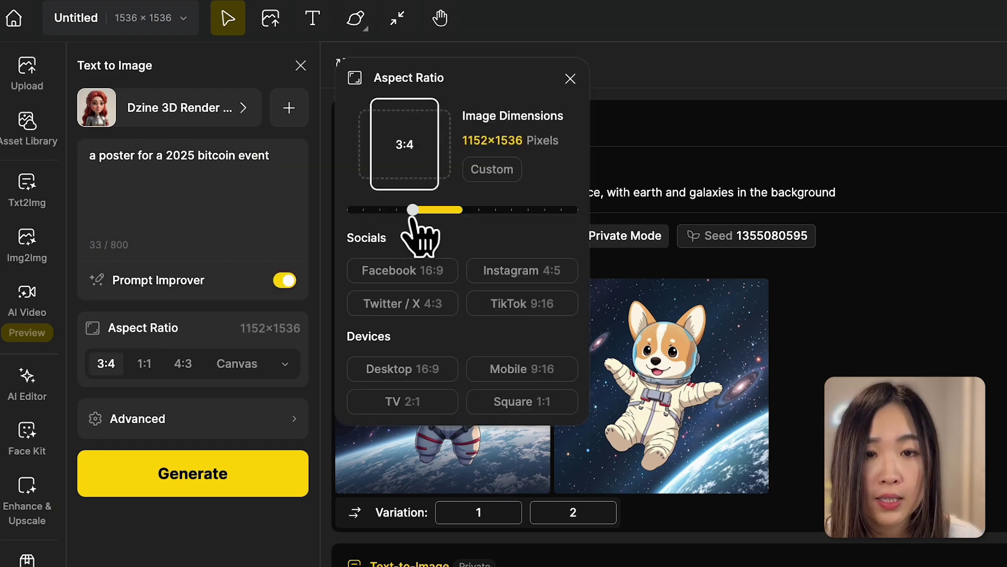
pyautogui.click(571, 79)
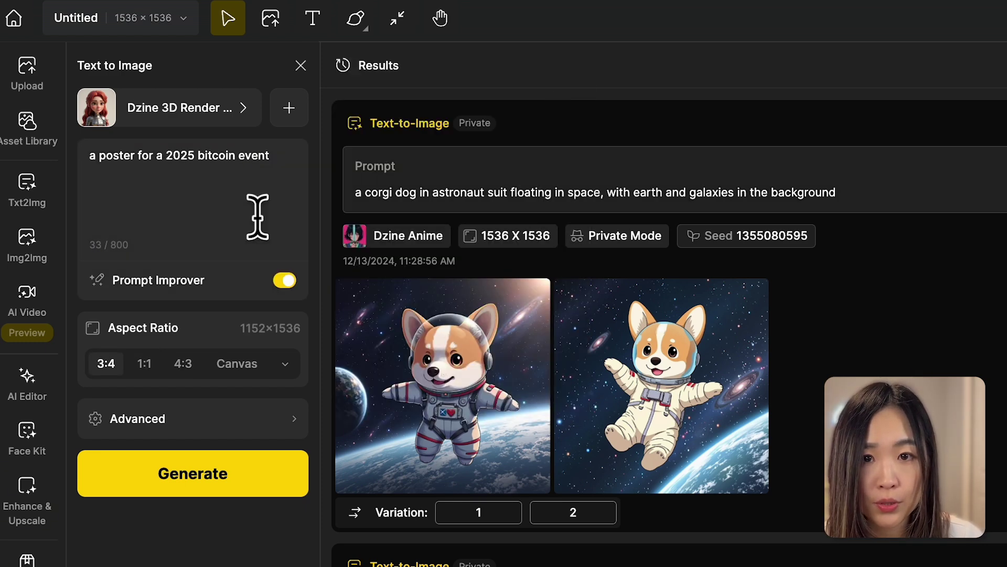
# Generate the bitcoin poster with Prompt Improver on, and generate it again with Prompt Improver off
pyautogui.click(285, 280)
pyautogui.click(235, 454)
pyautogui.click(287, 274)
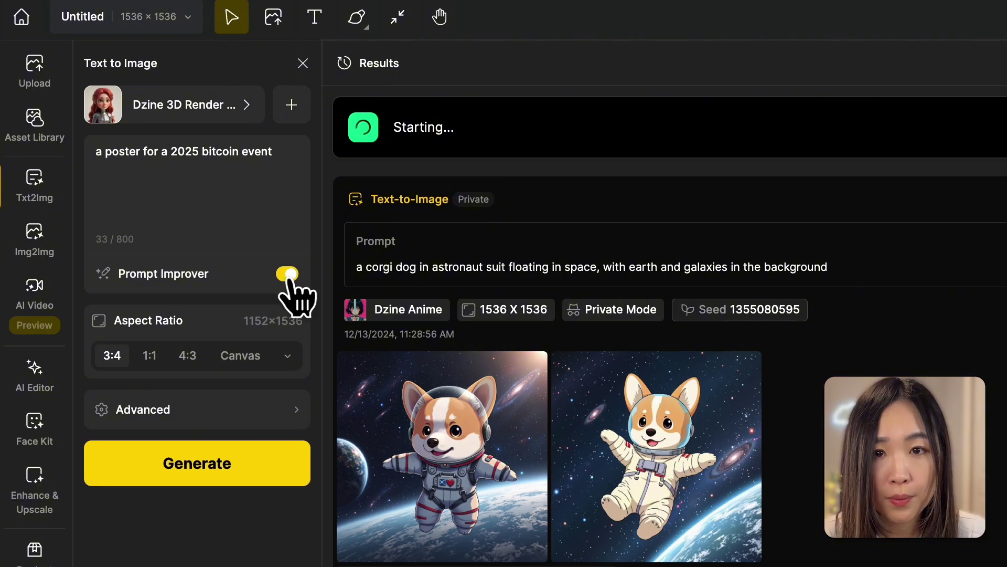
pyautogui.click(228, 469)
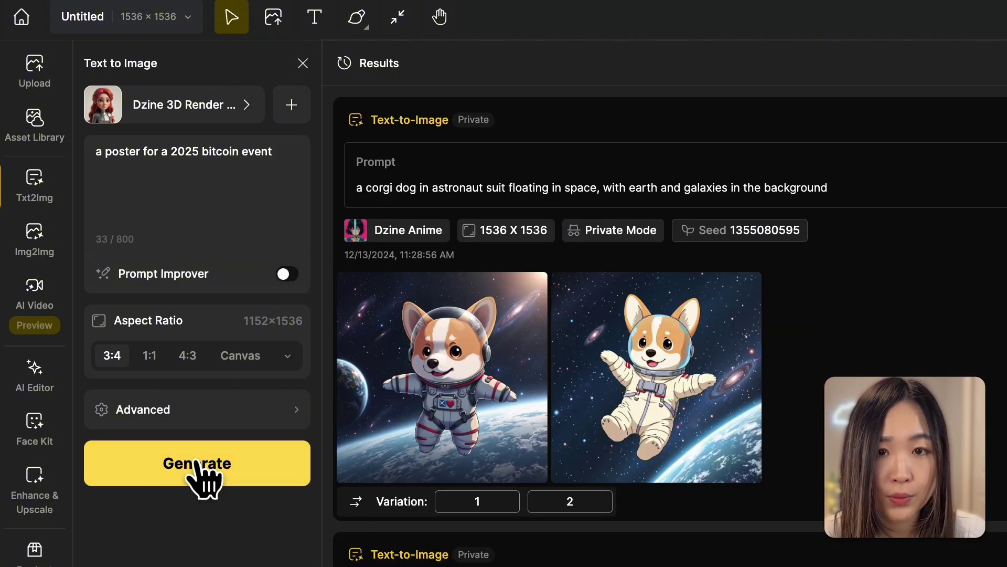